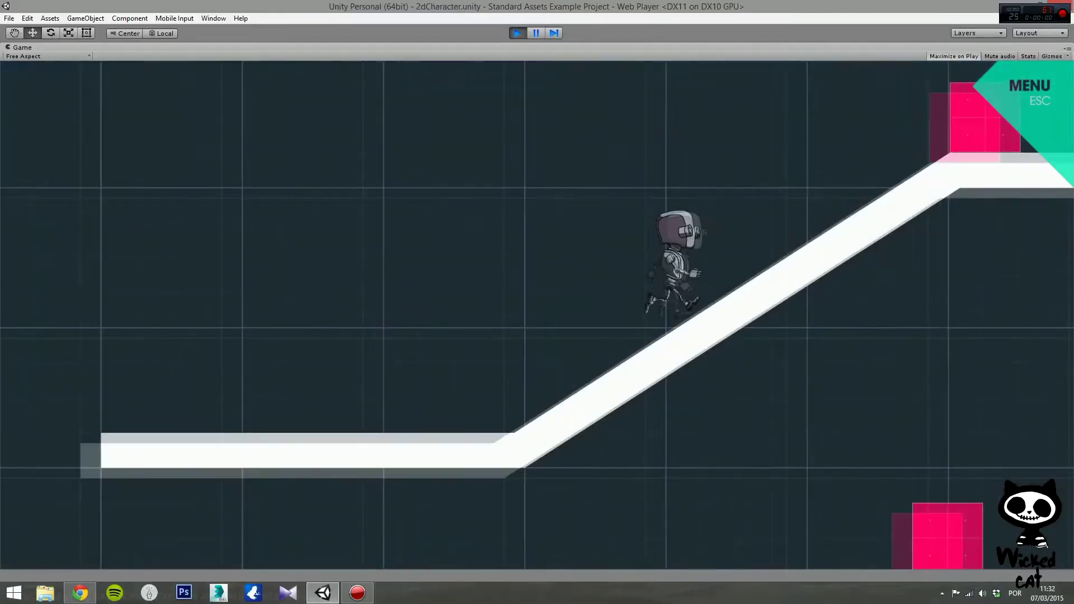
{"action": "key", "text": "Right"}
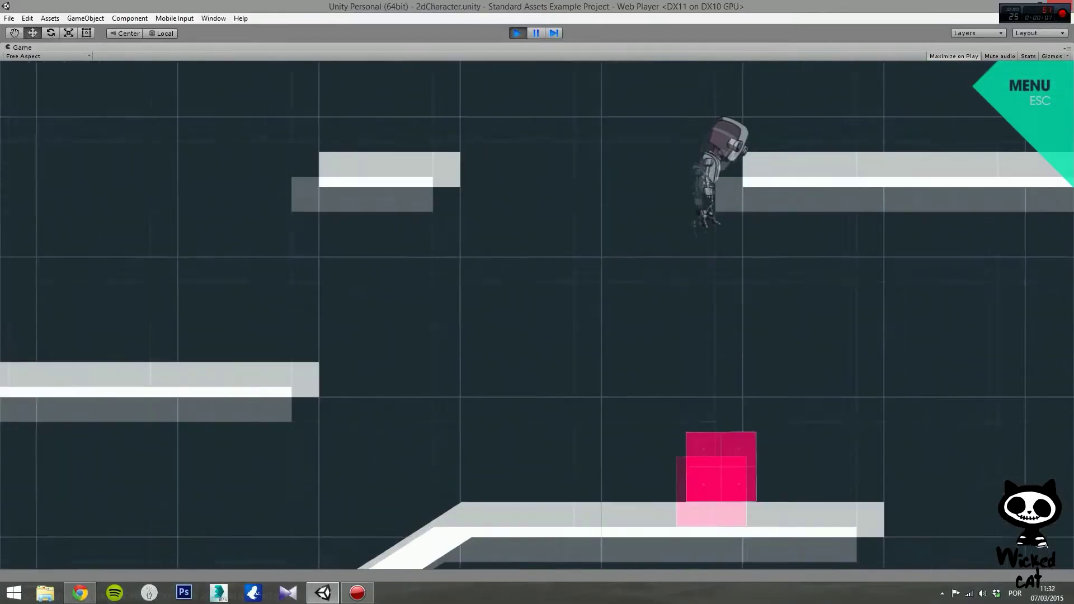
Step: Roll the ball, make the 2D robot run and jump, then drive the car around the curve
{"action": "key", "text": "Left"}
{"action": "key", "text": "space"}
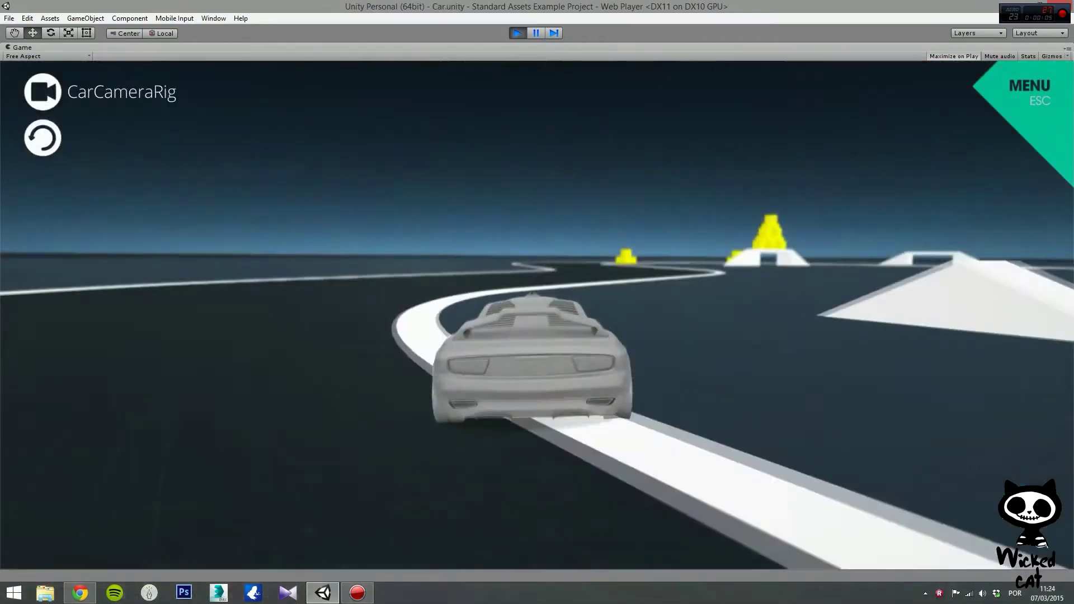
{"action": "key", "text": "Up"}
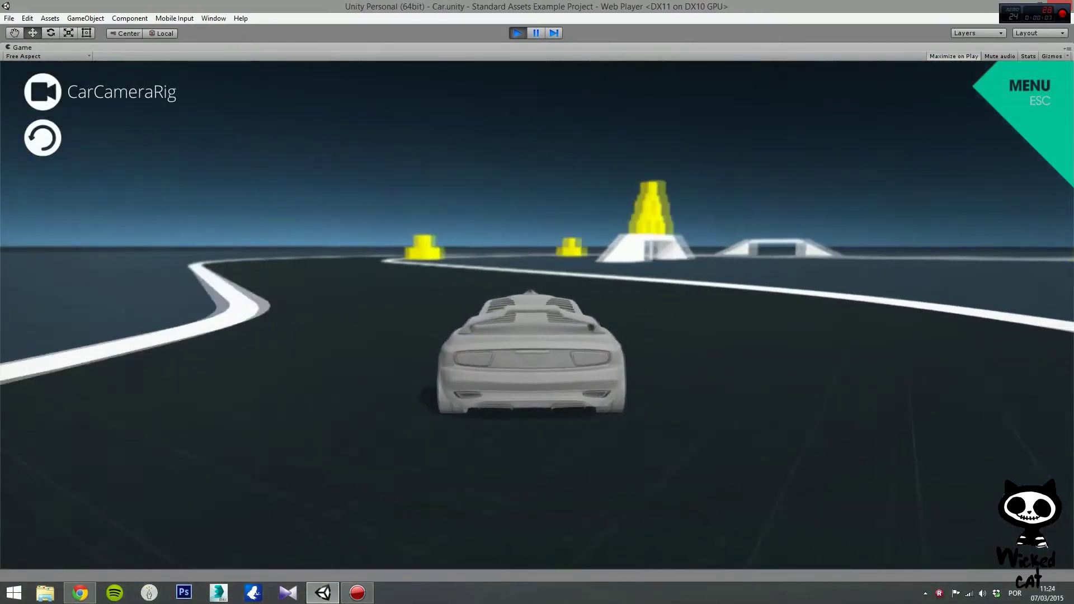
{"action": "key", "text": "Right"}
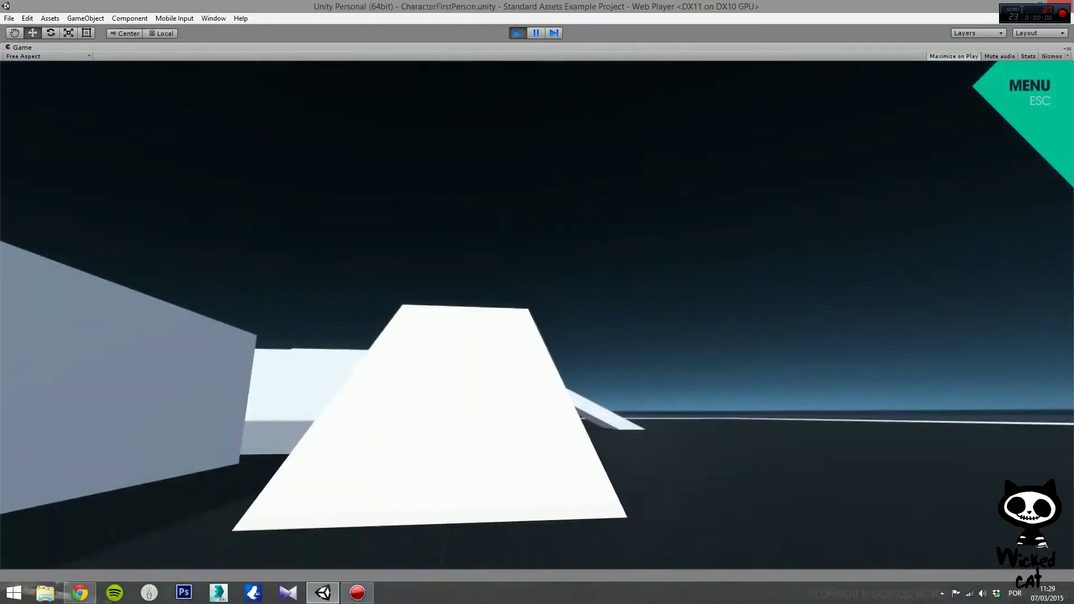
Step: Walk the first-person character up the white ramp and through the white structures
{"action": "key", "text": "Up"}
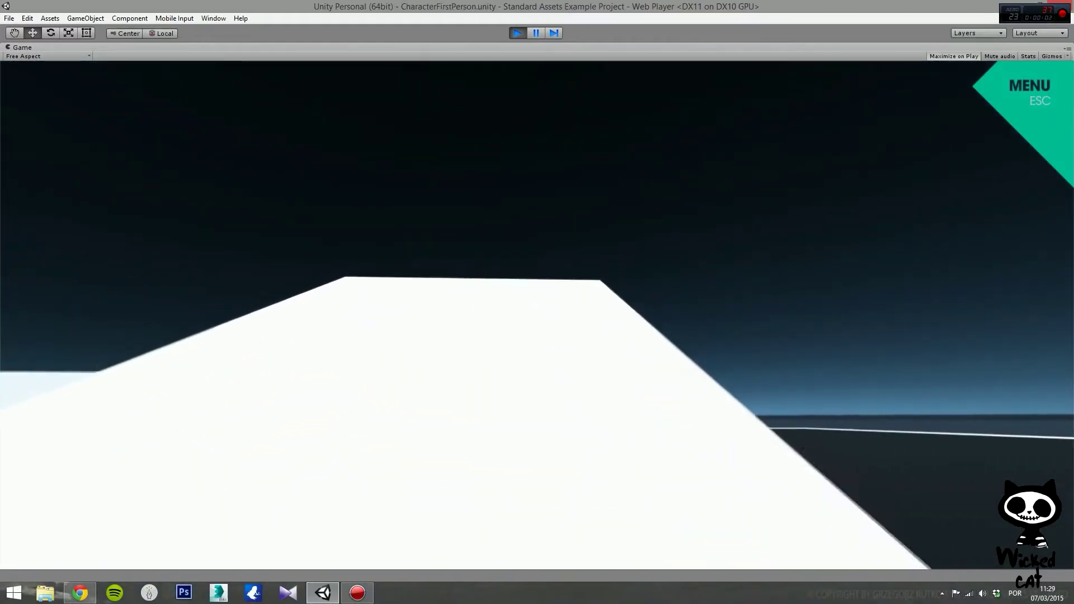
{"action": "key", "text": "Up"}
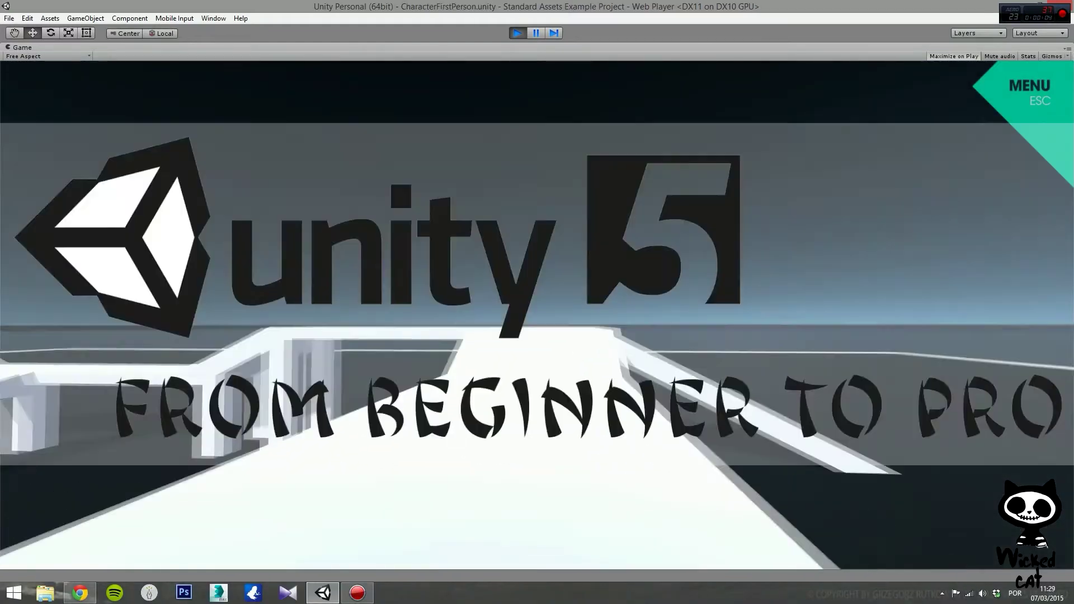
{"action": "key", "text": "Up"}
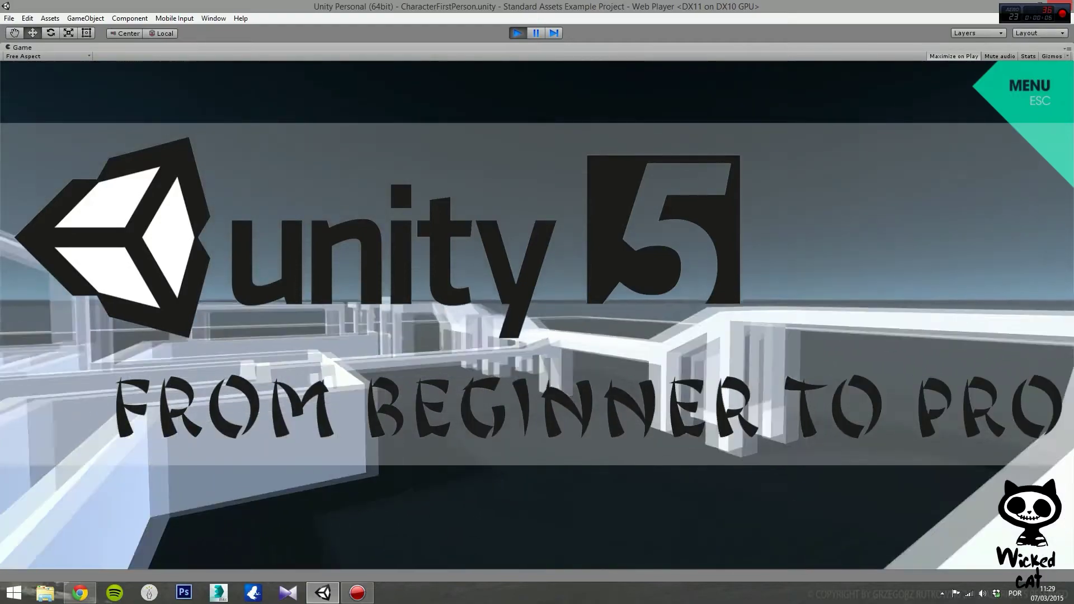
{"action": "key", "text": "Up"}
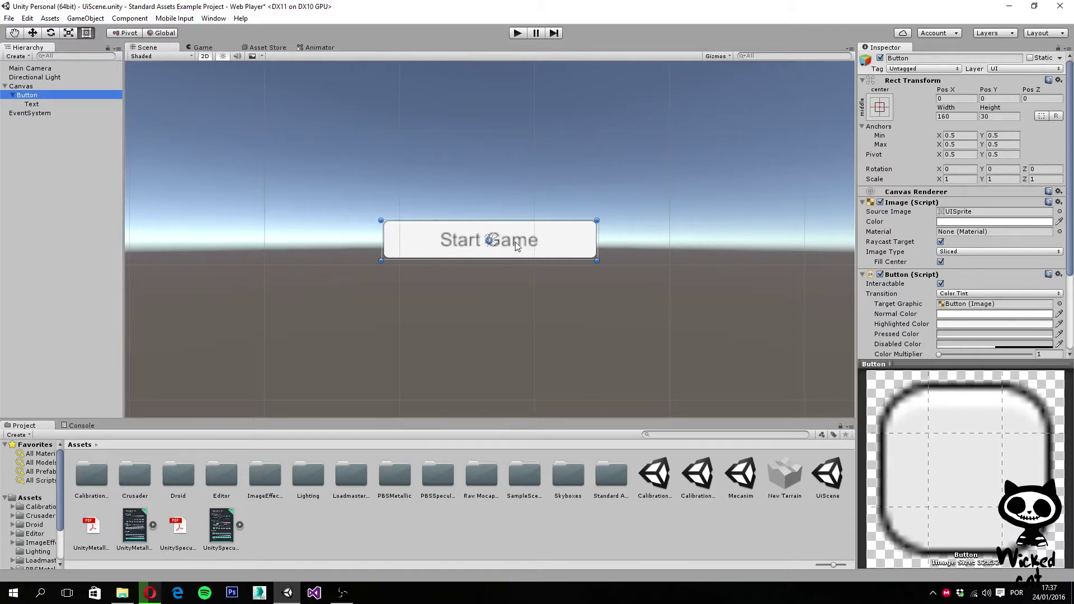
{"action": "left_click", "coordinate": [22, 95]}
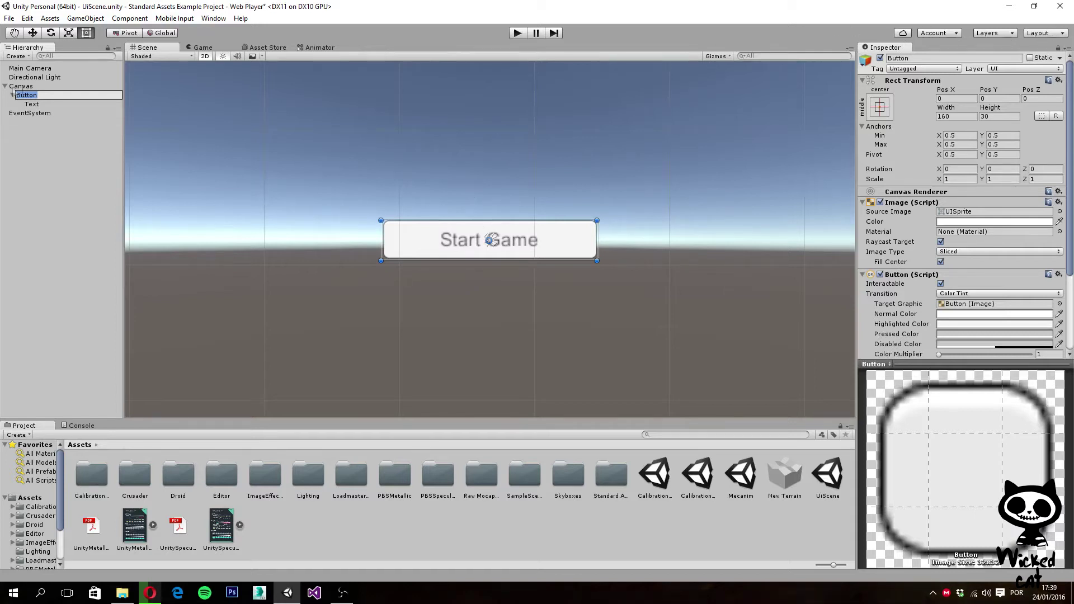
{"action": "left_click", "coordinate": [31, 104]}
{"action": "left_click", "coordinate": [28, 95]}
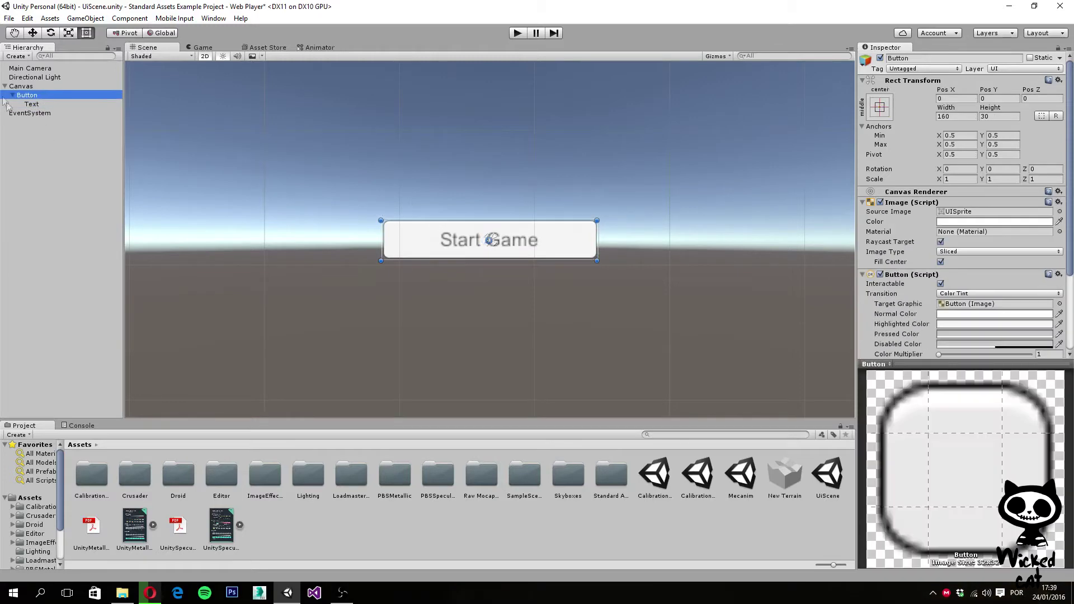
Step: Anchor the Start Game button stretch/stretch across the canvas, then back to middle-center
{"action": "left_click", "coordinate": [880, 109]}
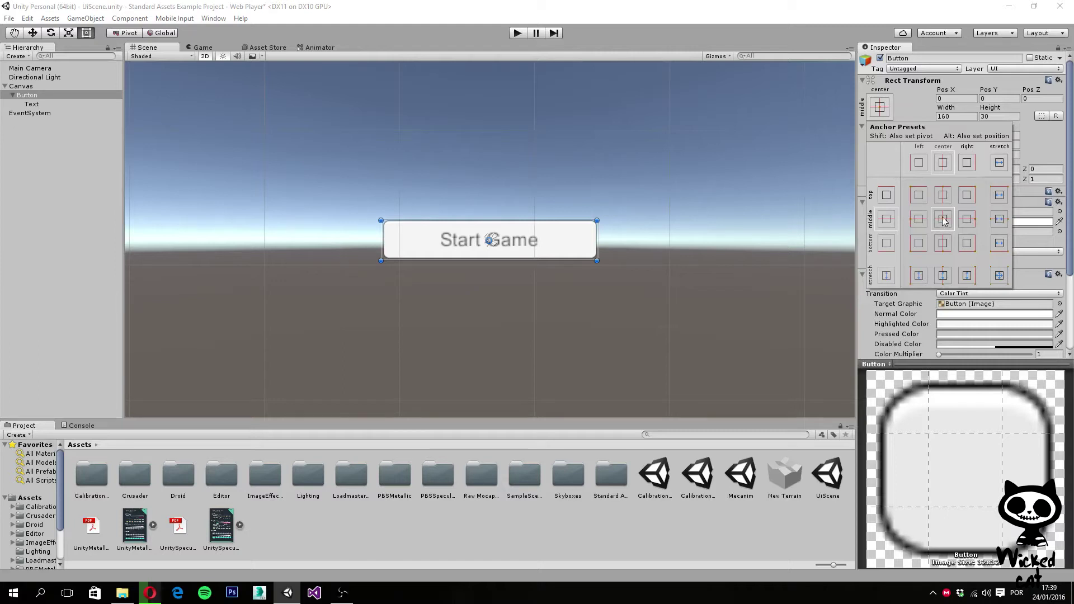
{"action": "left_click", "coordinate": [999, 275]}
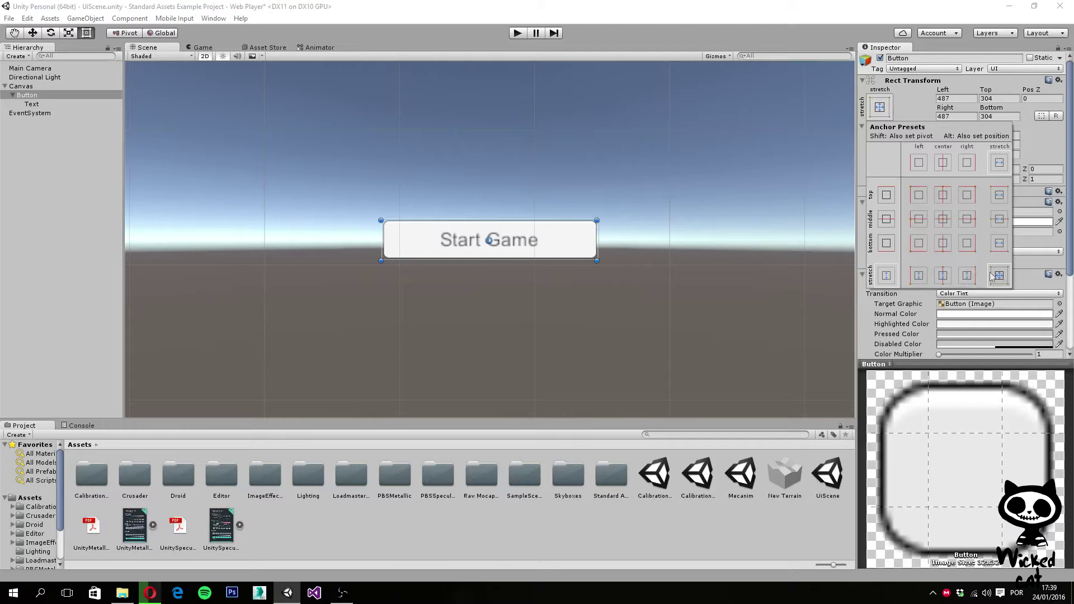
{"action": "left_click", "coordinate": [942, 219]}
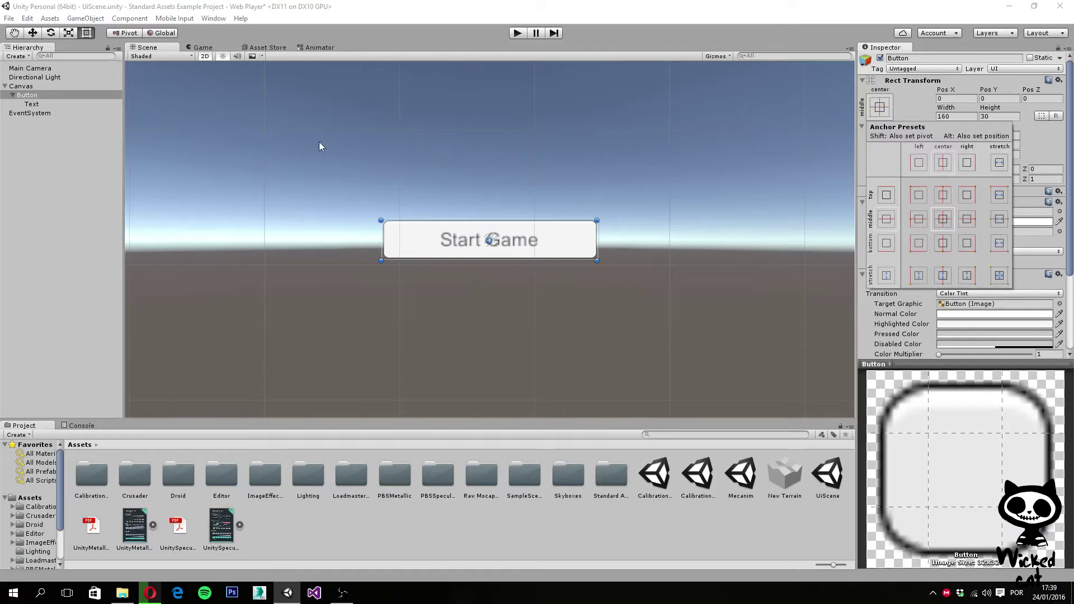
{"action": "left_click", "coordinate": [34, 105]}
{"action": "left_click", "coordinate": [32, 104]}
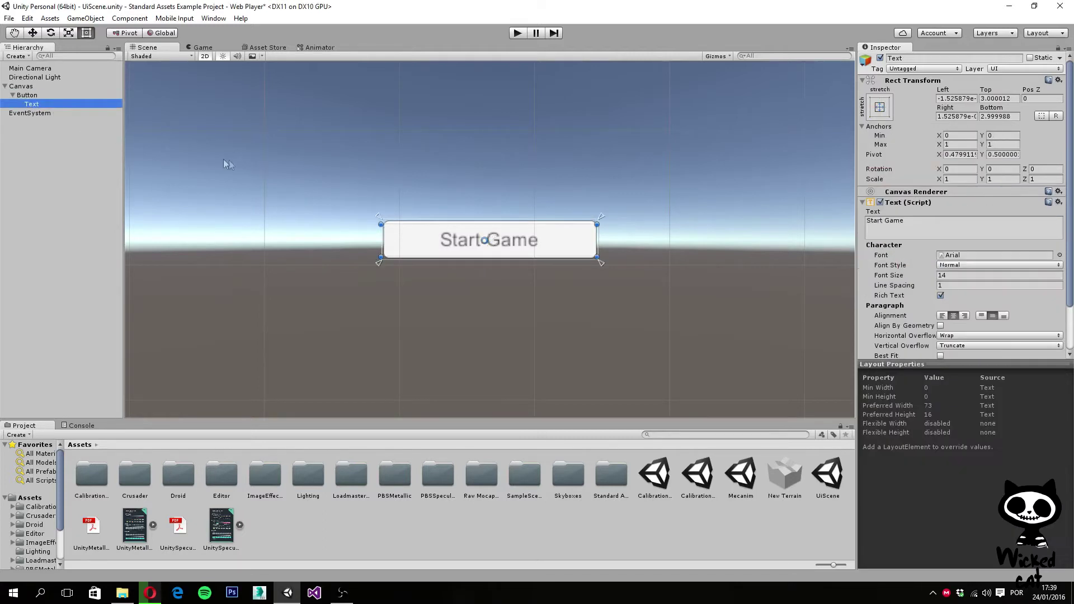
{"action": "left_click", "coordinate": [879, 108]}
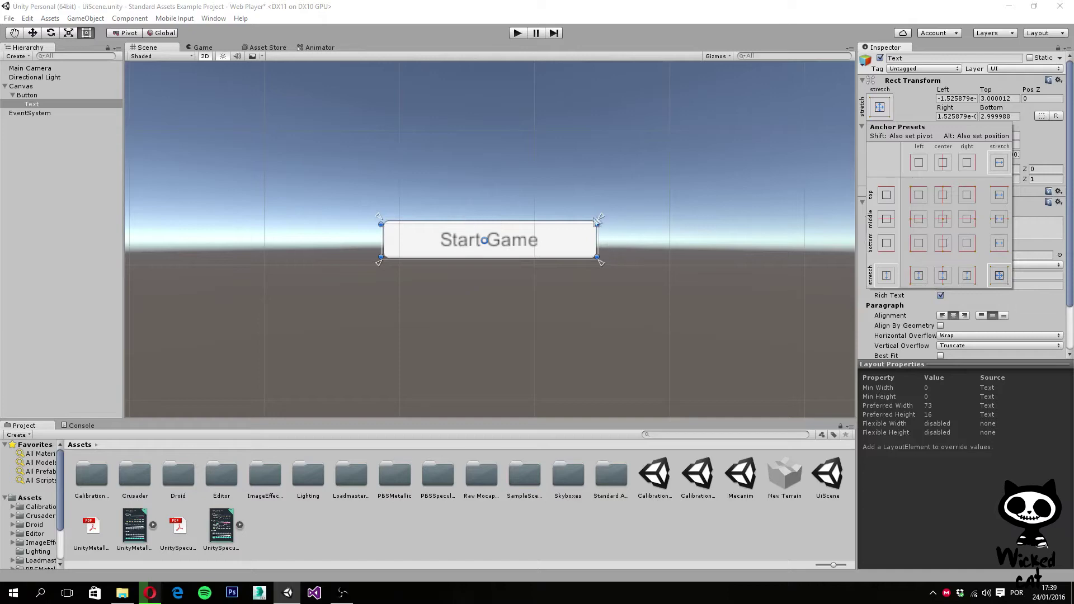
{"action": "left_click", "coordinate": [36, 98]}
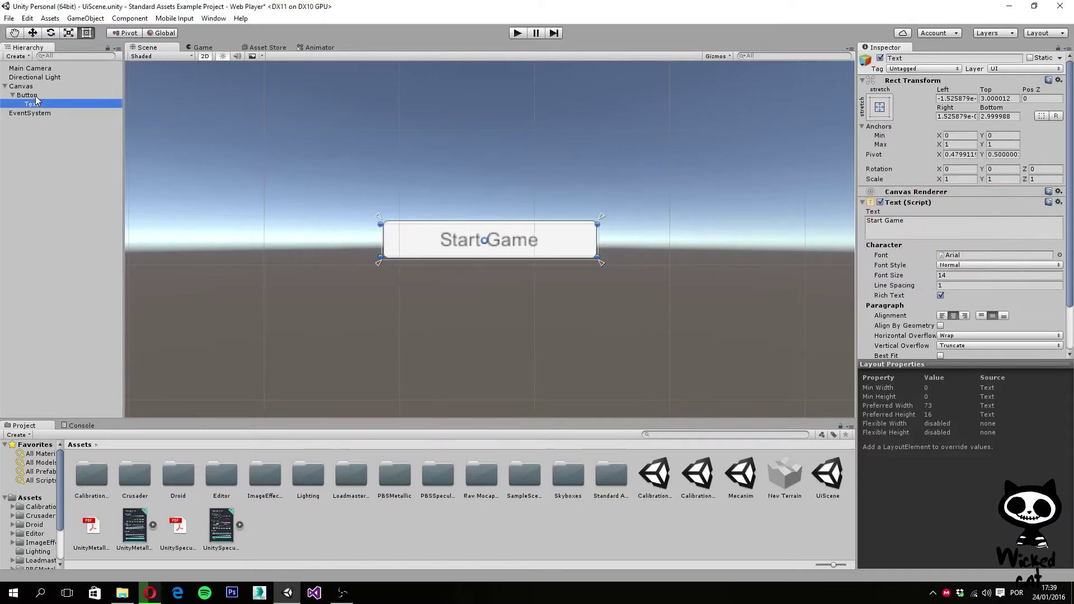
{"action": "left_click", "coordinate": [33, 95]}
{"action": "left_click", "coordinate": [35, 104]}
{"action": "left_click", "coordinate": [35, 95]}
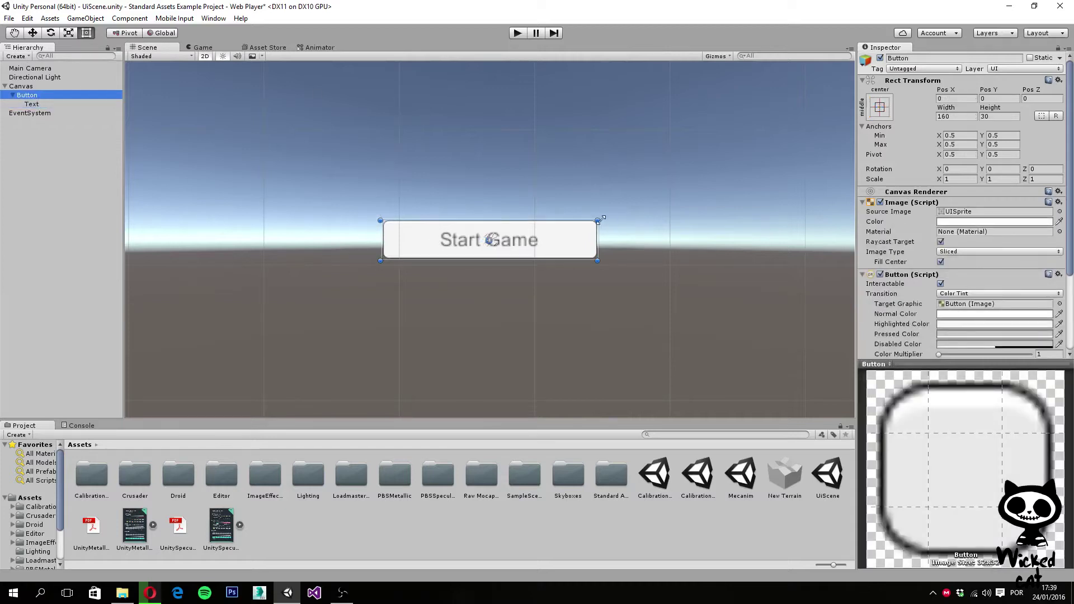
{"action": "left_click_drag", "start_coordinate": [597, 220], "coordinate": [616, 176]}
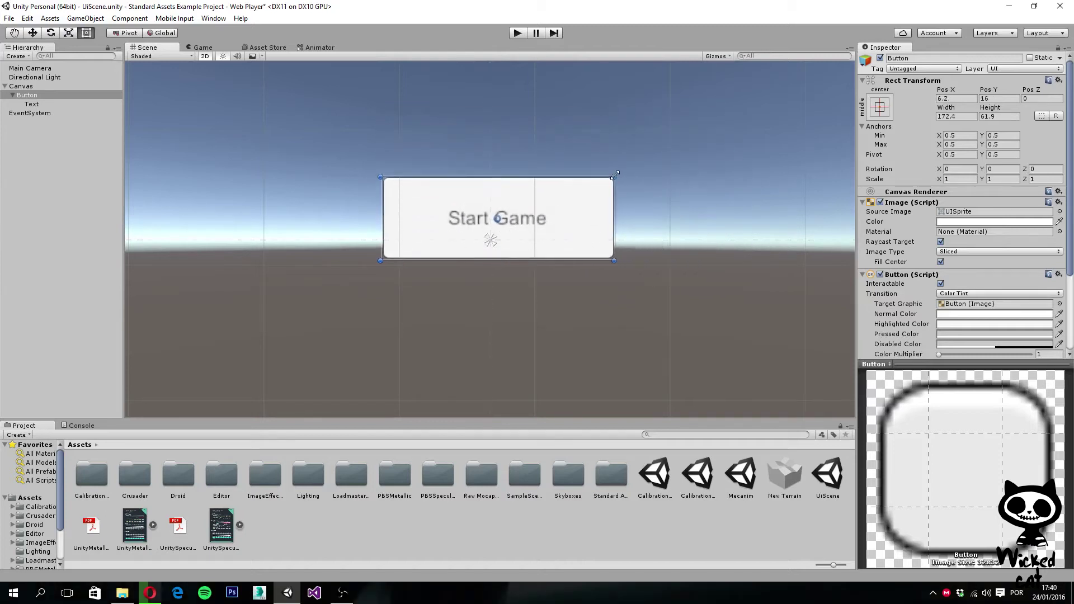
{"action": "key", "text": "ctrl+z"}
Step: Apply the bottom-left anchor preset to the button's Text child
{"action": "left_click", "coordinate": [45, 104]}
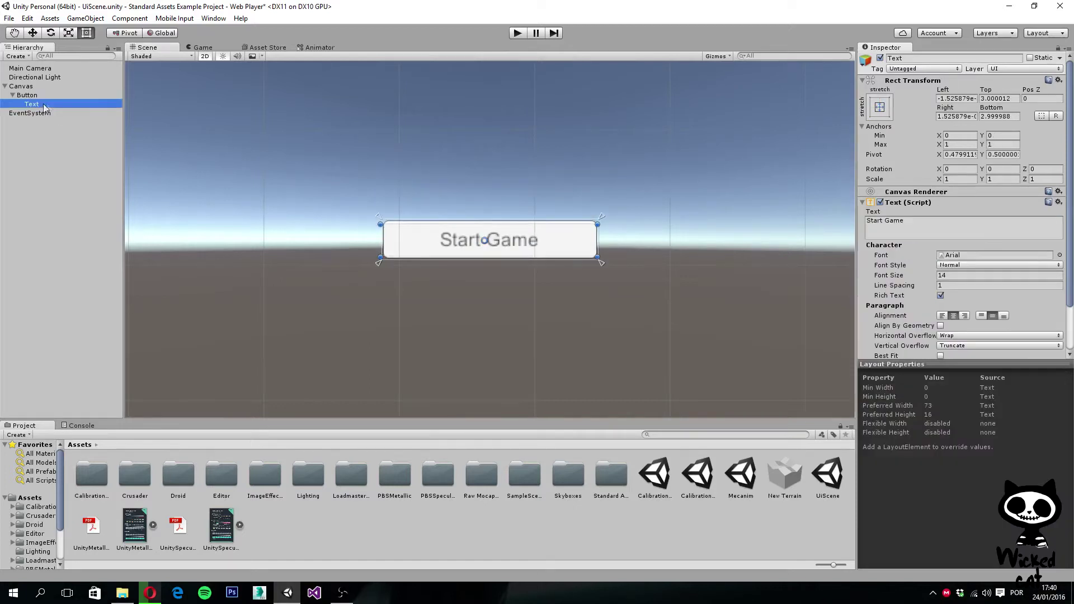
{"action": "left_click", "coordinate": [880, 107]}
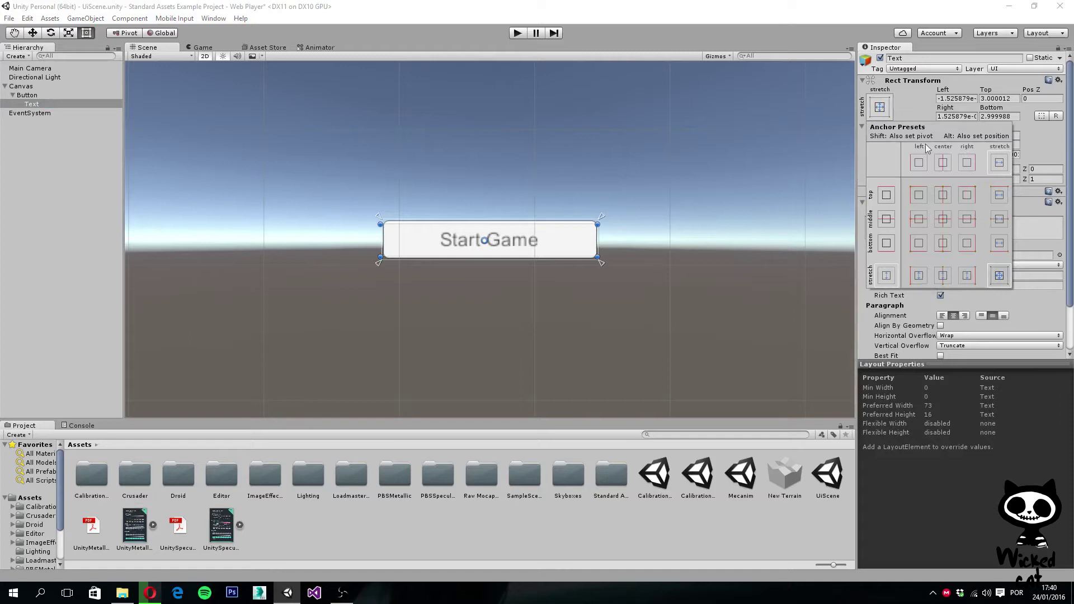
{"action": "left_click", "coordinate": [919, 244]}
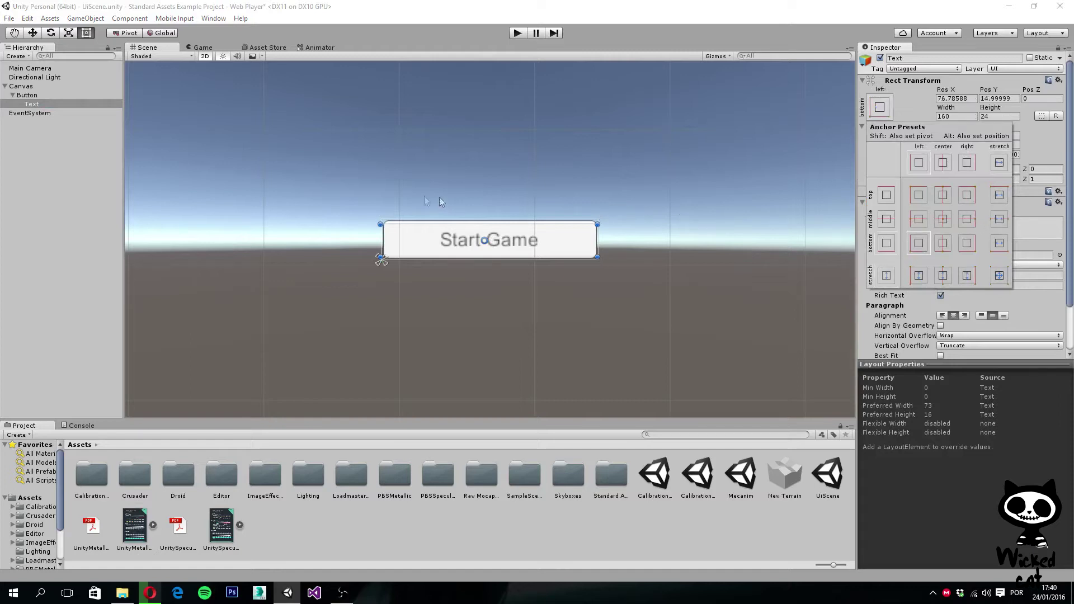
{"action": "left_click", "coordinate": [33, 103]}
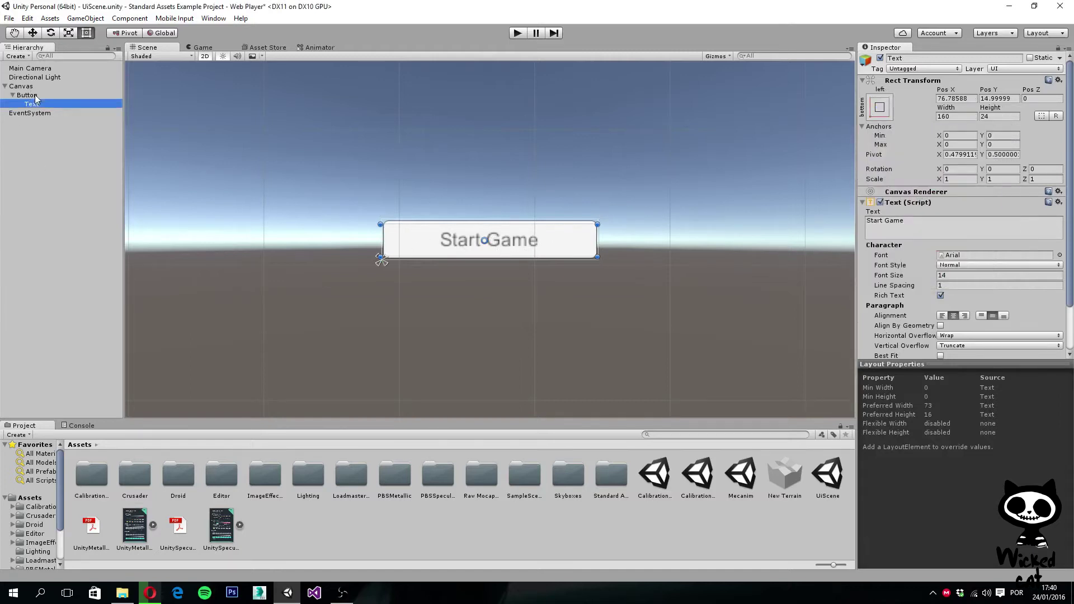
Step: Enlarge the Button to test the text's anchoring, then undo the resize and reselect Text
{"action": "left_click", "coordinate": [31, 95]}
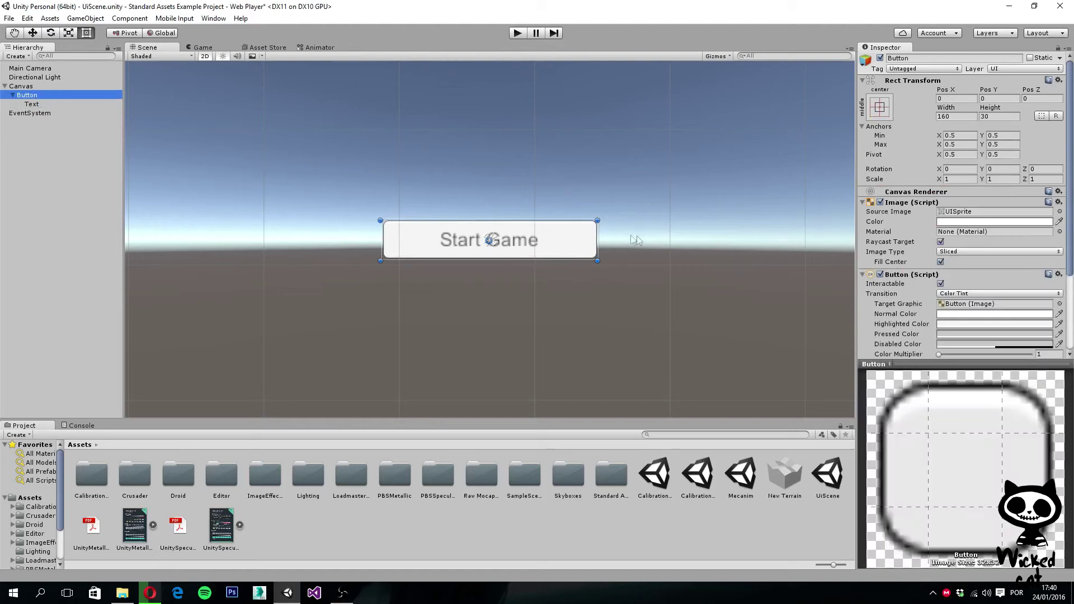
{"action": "left_click_drag", "start_coordinate": [597, 220], "coordinate": [830, 108]}
{"action": "key", "text": "ctrl+z"}
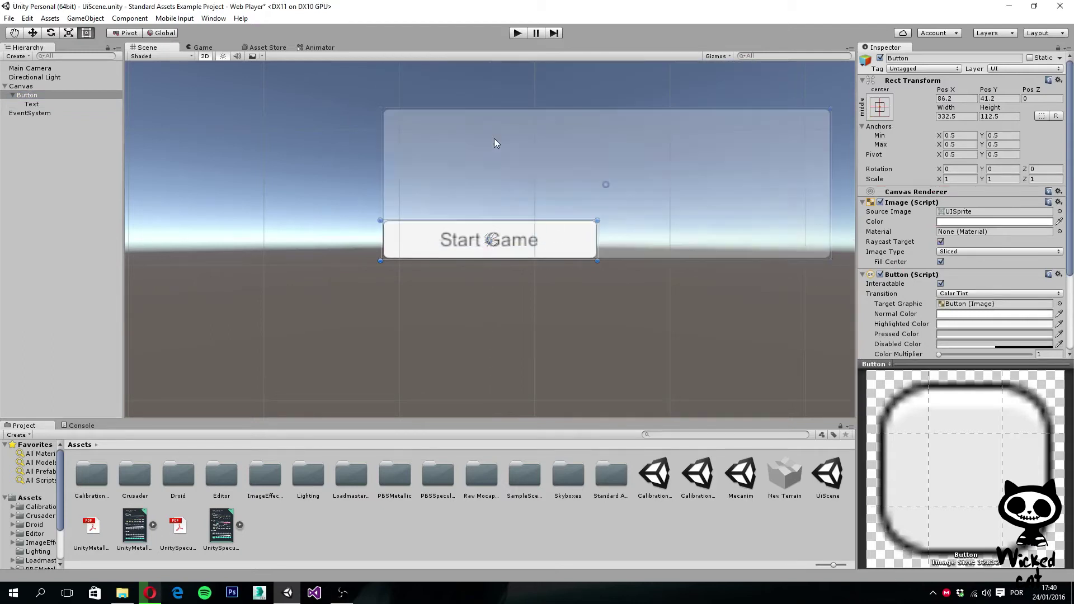
{"action": "left_click", "coordinate": [17, 104]}
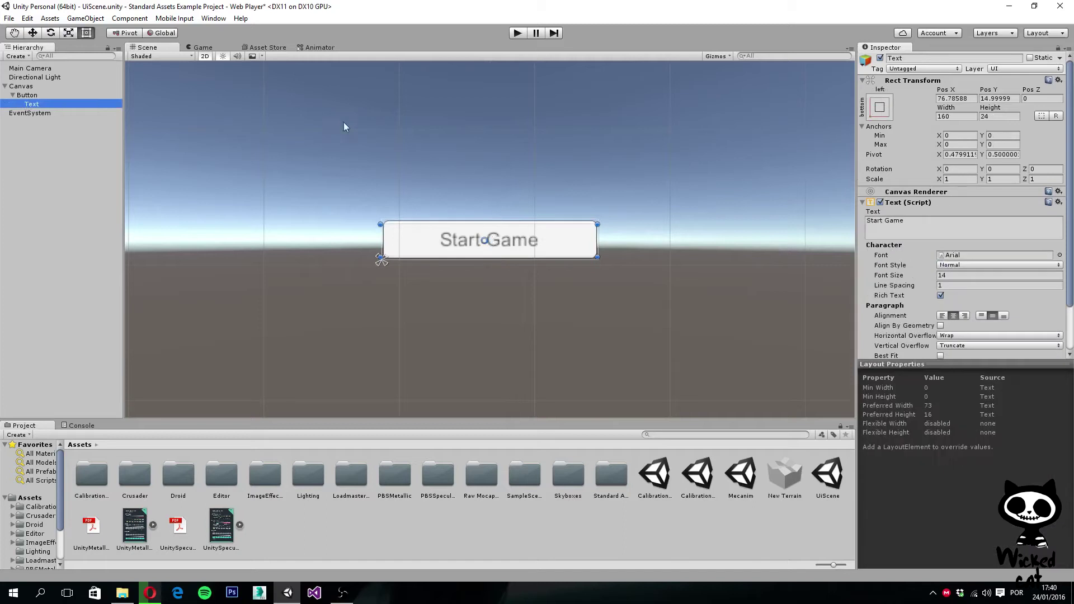
Step: Apply the stretch-stretch anchor preset so the Text fills the button both ways
{"action": "left_click", "coordinate": [886, 114]}
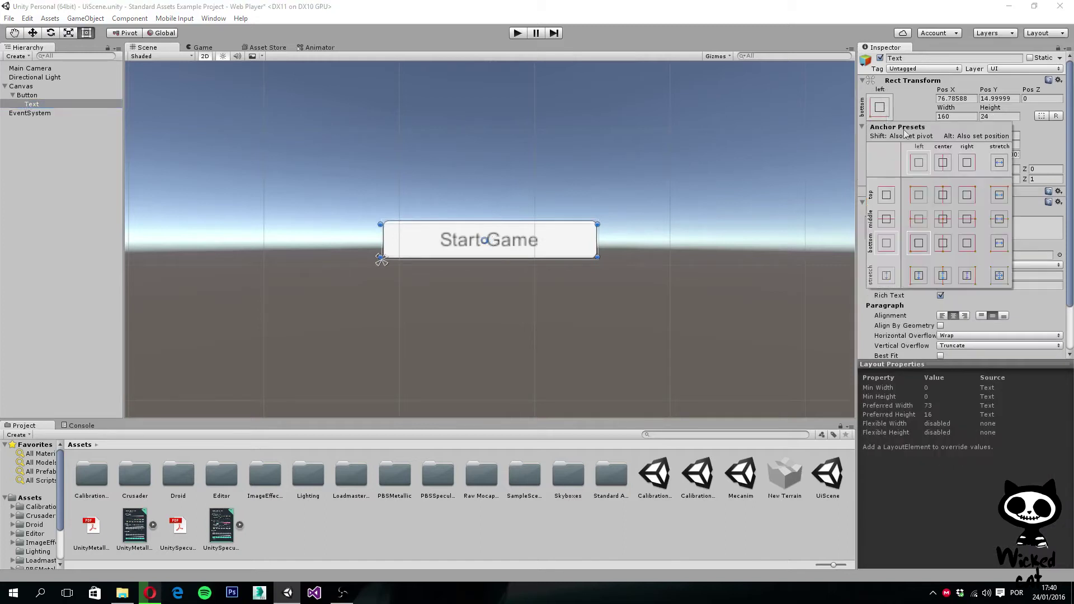
{"action": "left_click", "coordinate": [999, 275]}
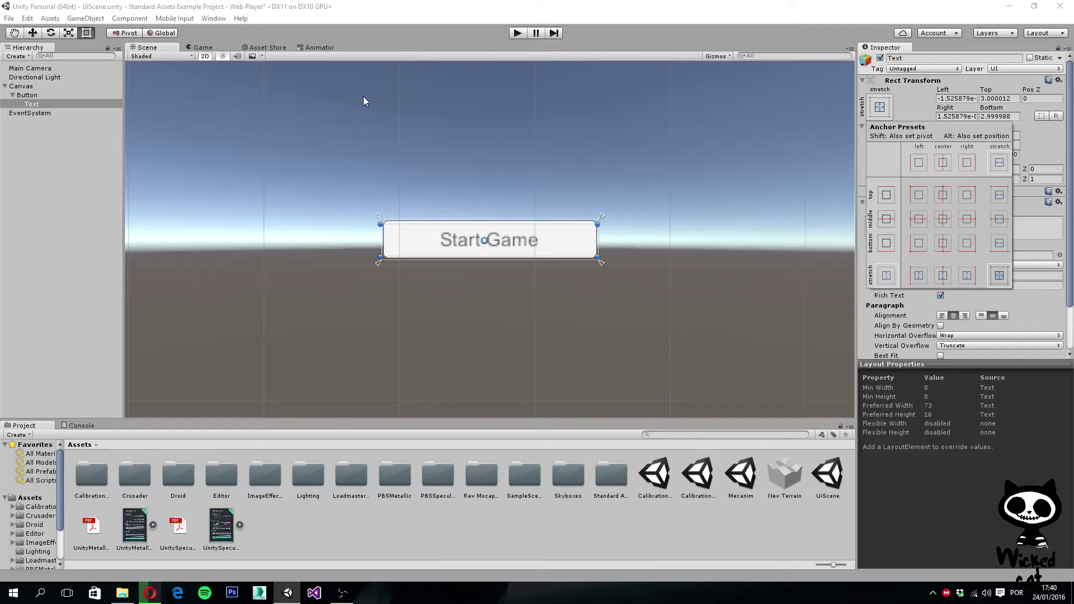
{"action": "scroll", "coordinate": [381, 179], "scroll_direction": "up", "scroll_amount": 3}
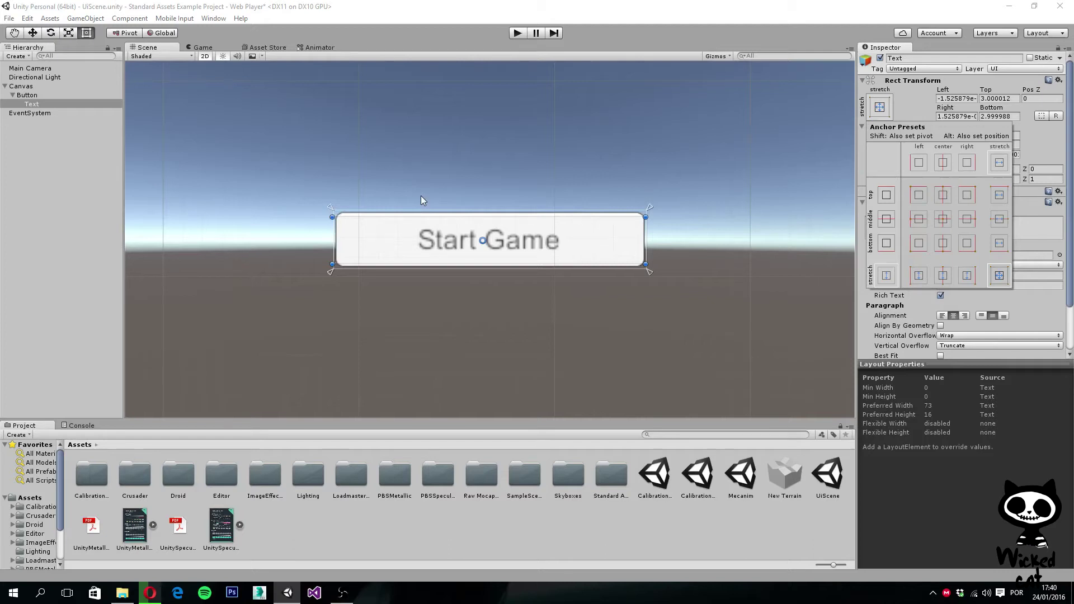
{"action": "left_click", "coordinate": [897, 105]}
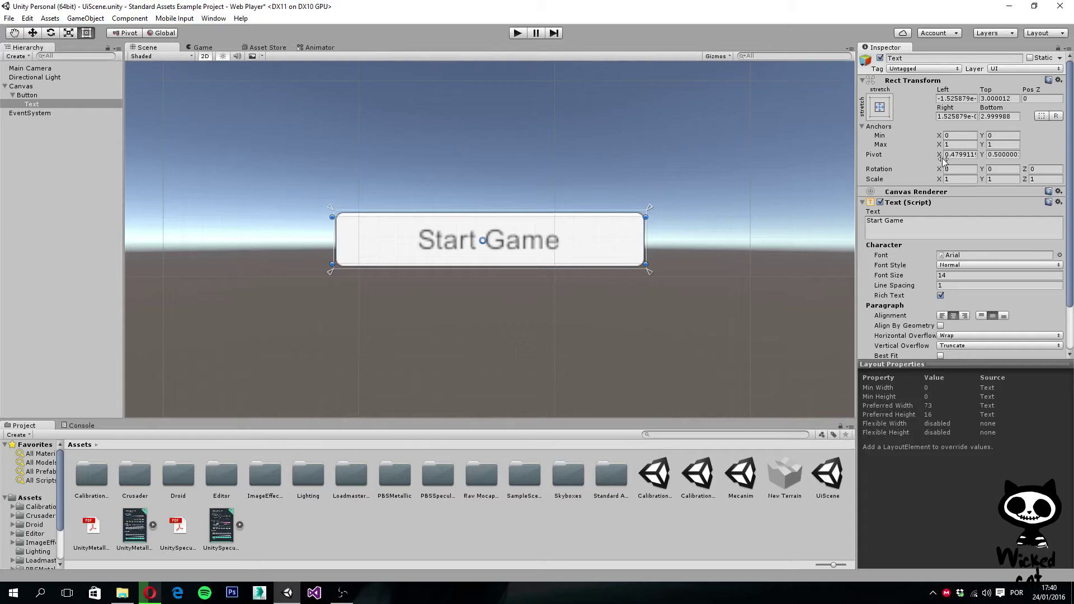
Step: Try Anchors Min X values of 0.12, 0.27, 0.12 and 0.54 on the text
{"action": "left_click", "coordinate": [945, 136]}
{"action": "type", "text": "0.12"}
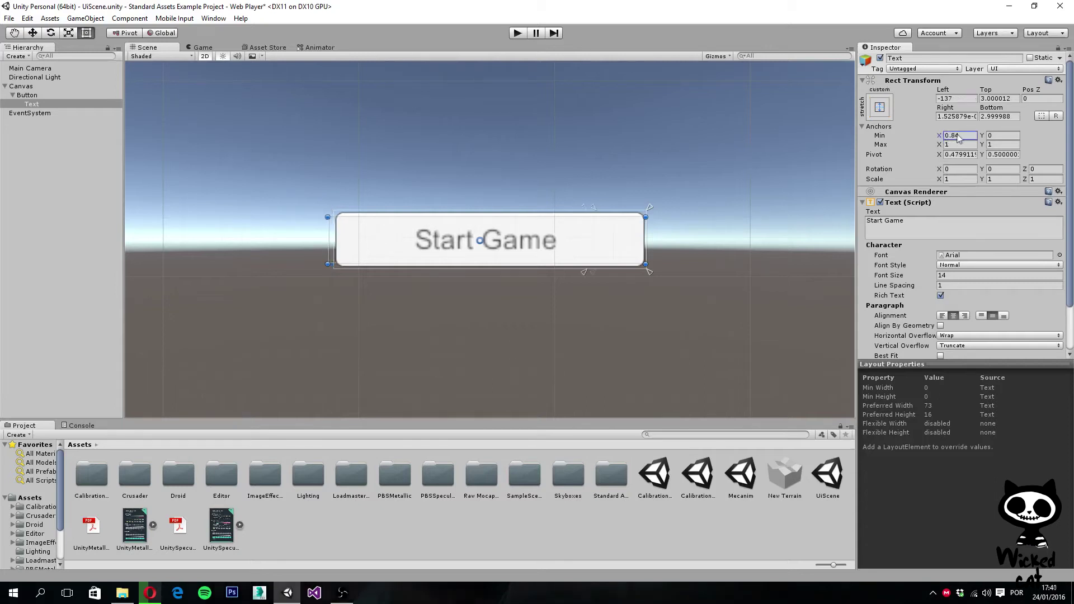
{"action": "key", "text": "BackSpace"}
{"action": "key", "text": "BackSpace"}
{"action": "type", "text": "27"}
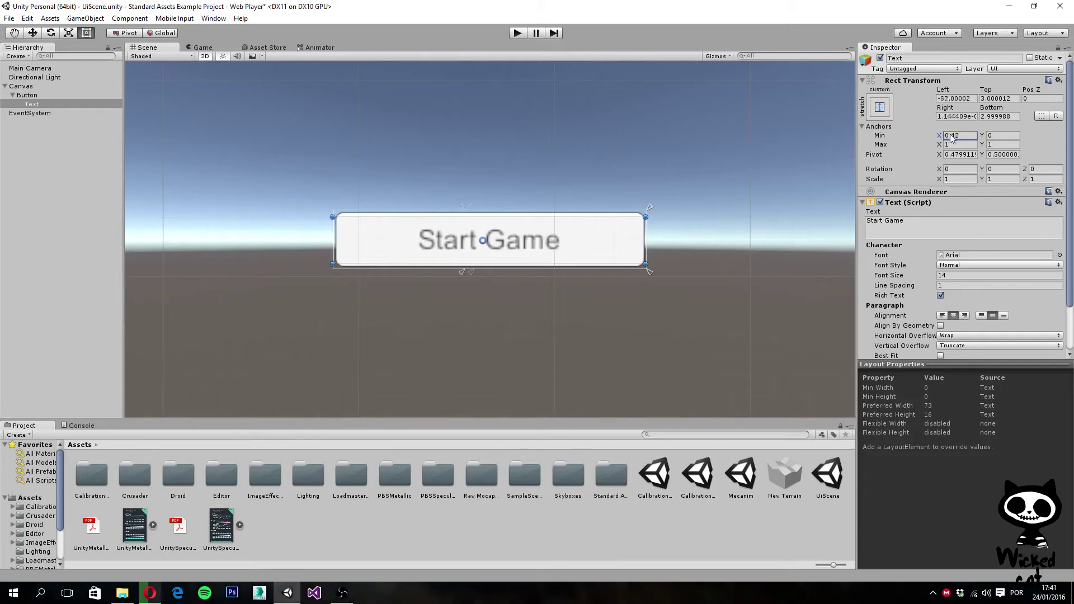
{"action": "key", "text": "BackSpace"}
{"action": "key", "text": "BackSpace"}
{"action": "type", "text": "12"}
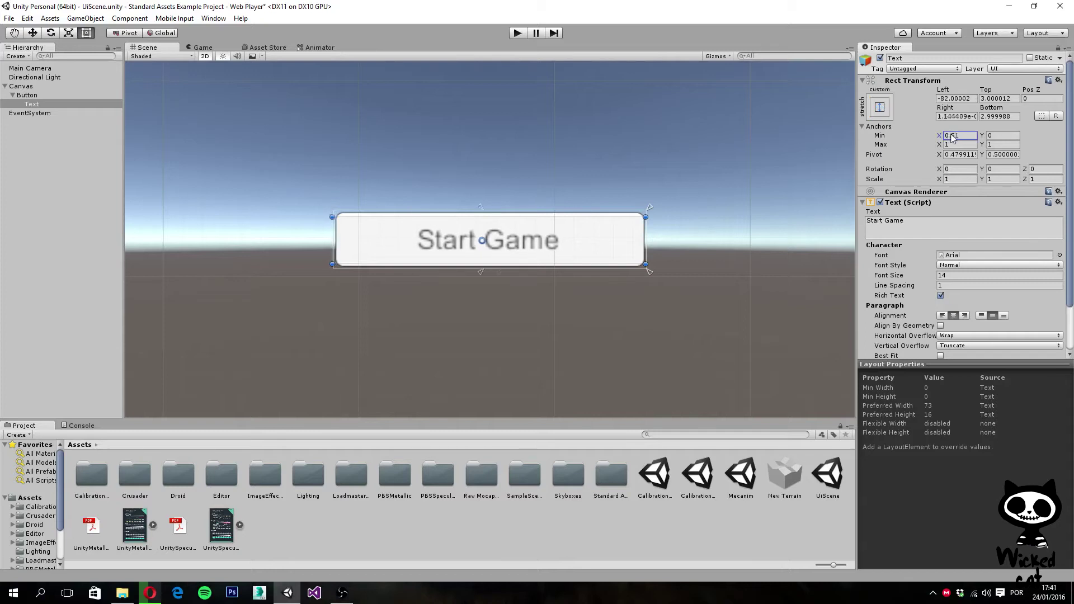
{"action": "key", "text": "BackSpace"}
{"action": "key", "text": "BackSpace"}
{"action": "type", "text": "54"}
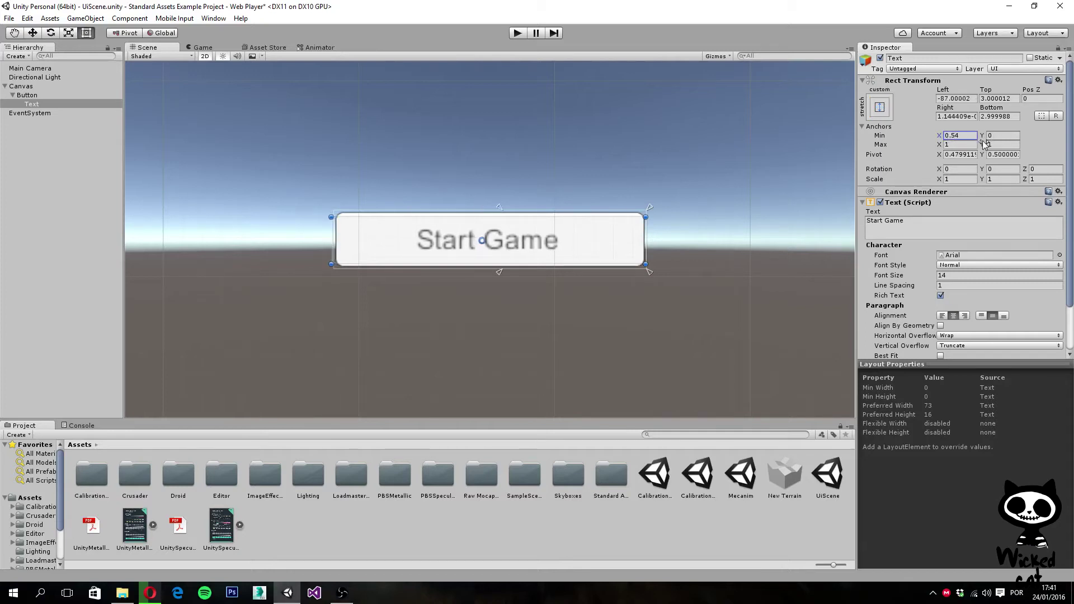
Step: Lower Anchors Max Y to 0.88, then set Anchors Min X back to 0
{"action": "left_click_drag", "start_coordinate": [982, 144], "coordinate": [983, 144]}
{"action": "left_click", "coordinate": [945, 135]}
{"action": "type", "text": "0"}
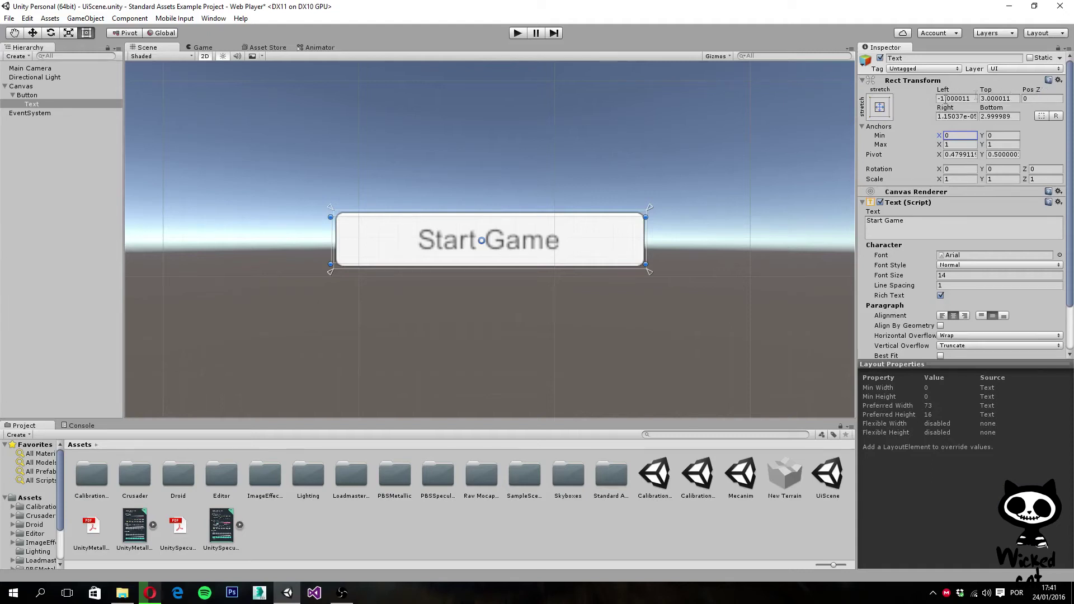
{"action": "left_click", "coordinate": [879, 106]}
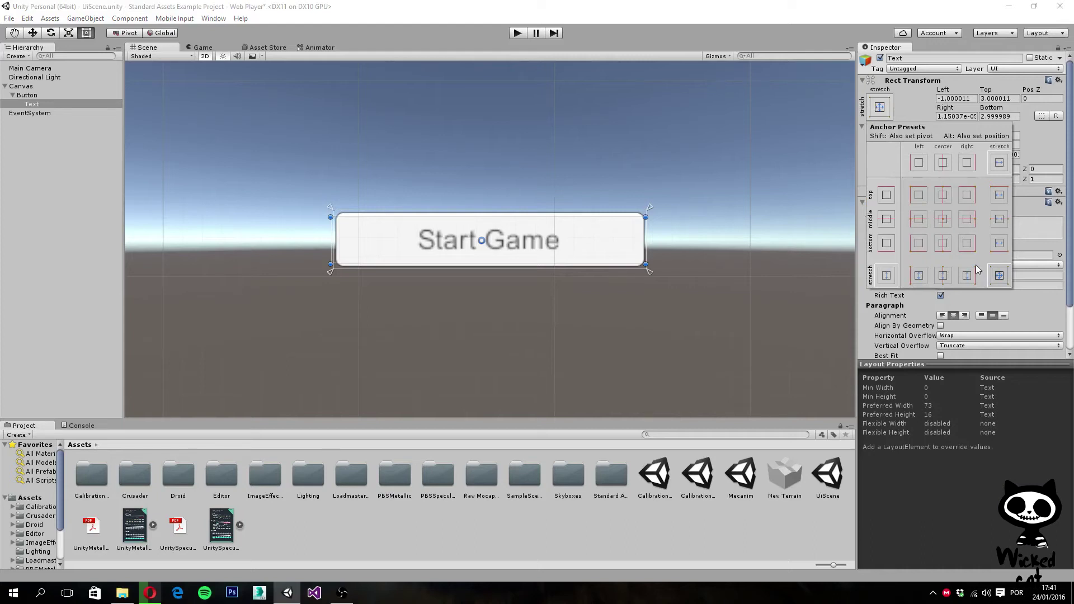
{"action": "left_click", "coordinate": [918, 195]}
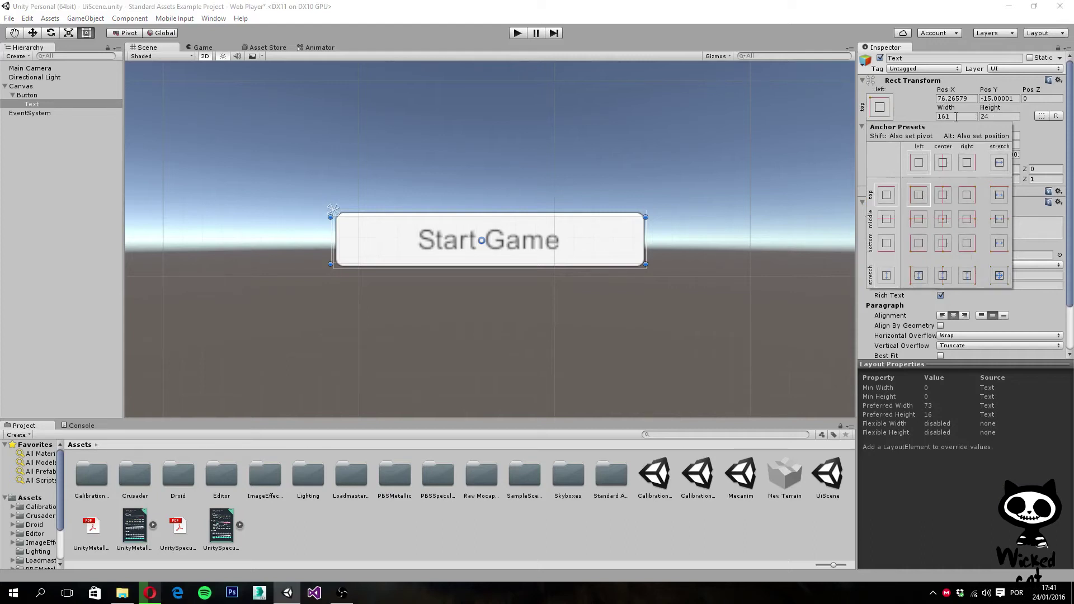
{"action": "left_click", "coordinate": [931, 107]}
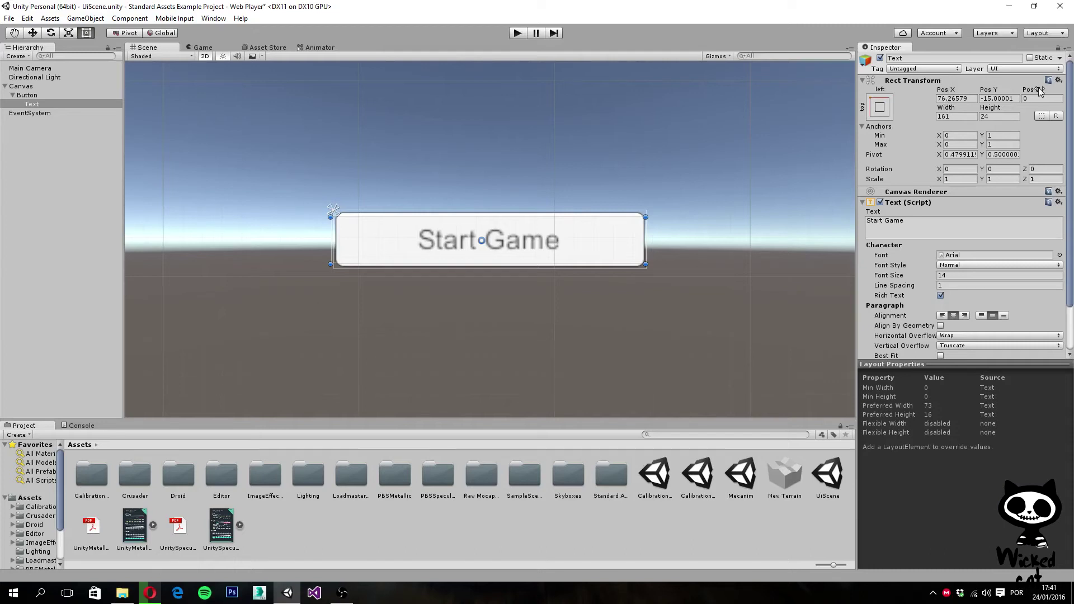
{"action": "left_click", "coordinate": [879, 107]}
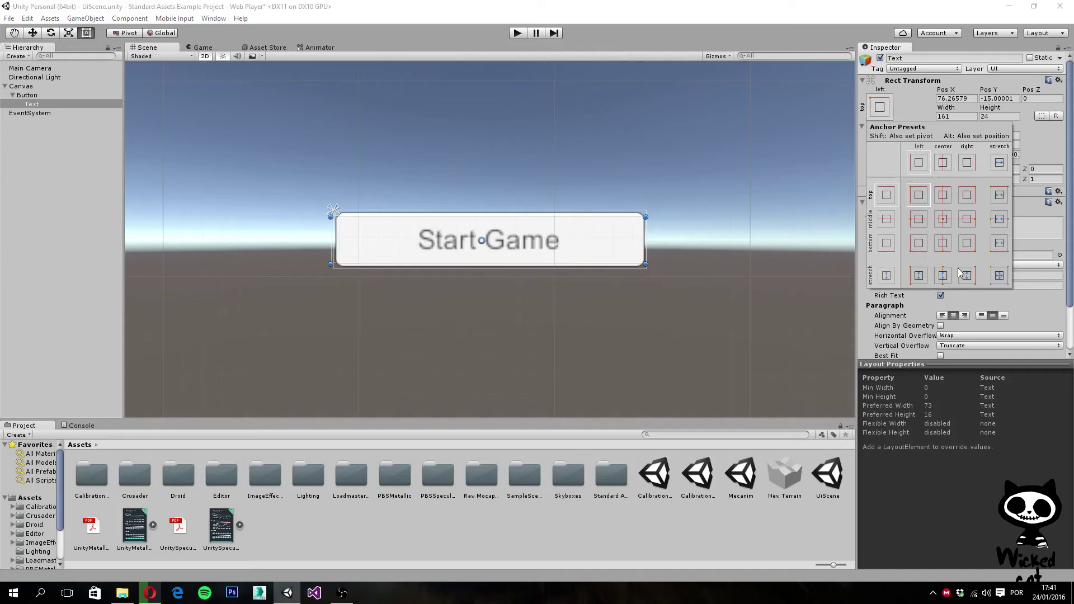
{"action": "left_click", "coordinate": [999, 278]}
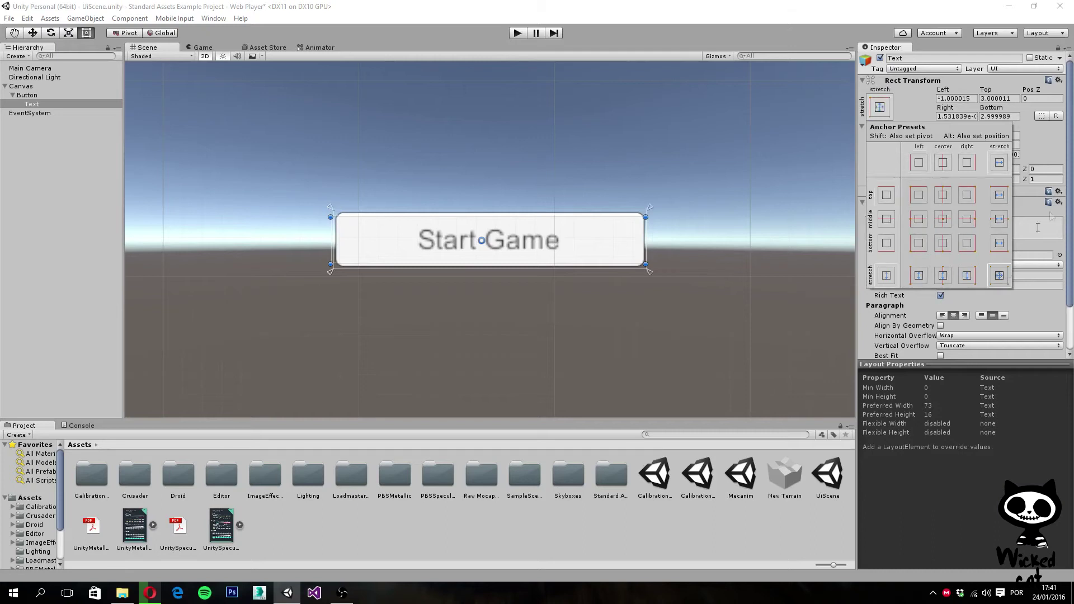
{"action": "left_click", "coordinate": [1044, 143]}
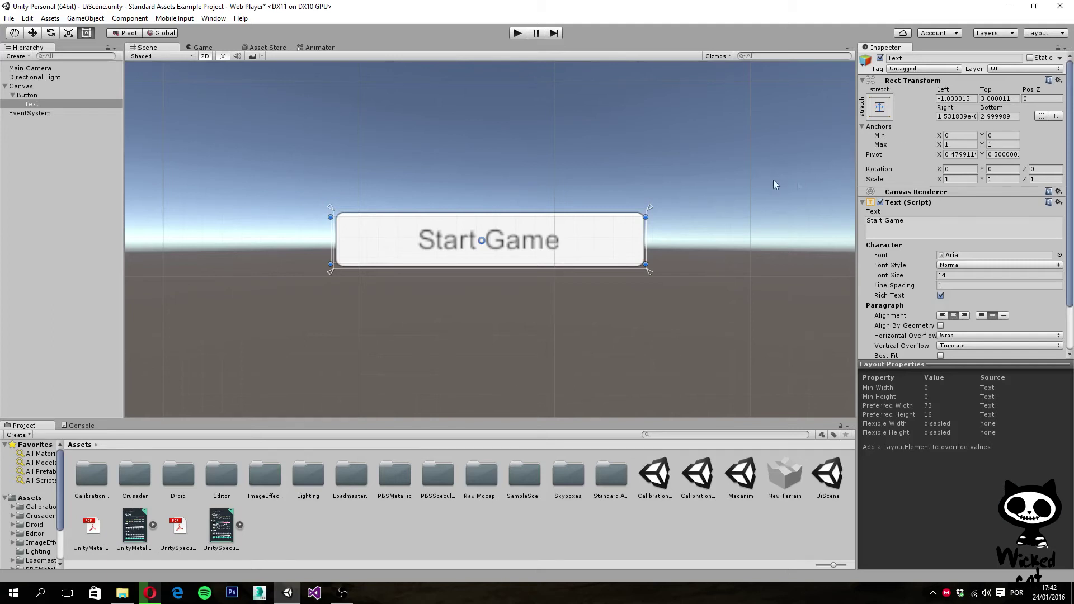
Step: Rotate the Start Game text about its central pivot with the Rotate tool
{"action": "left_click", "coordinate": [51, 32]}
{"action": "left_click", "coordinate": [87, 33]}
{"action": "left_click", "coordinate": [50, 32]}
{"action": "left_click_drag", "start_coordinate": [516, 215], "coordinate": [488, 207]}
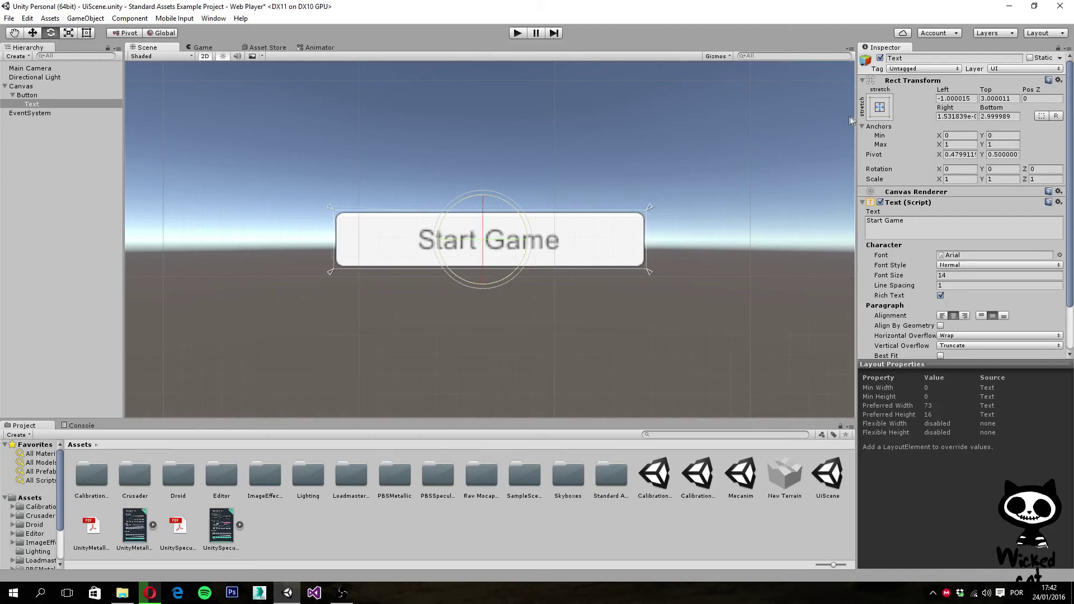
Step: Move the text's pivot to its lower left and swing the text around it
{"action": "left_click", "coordinate": [86, 33]}
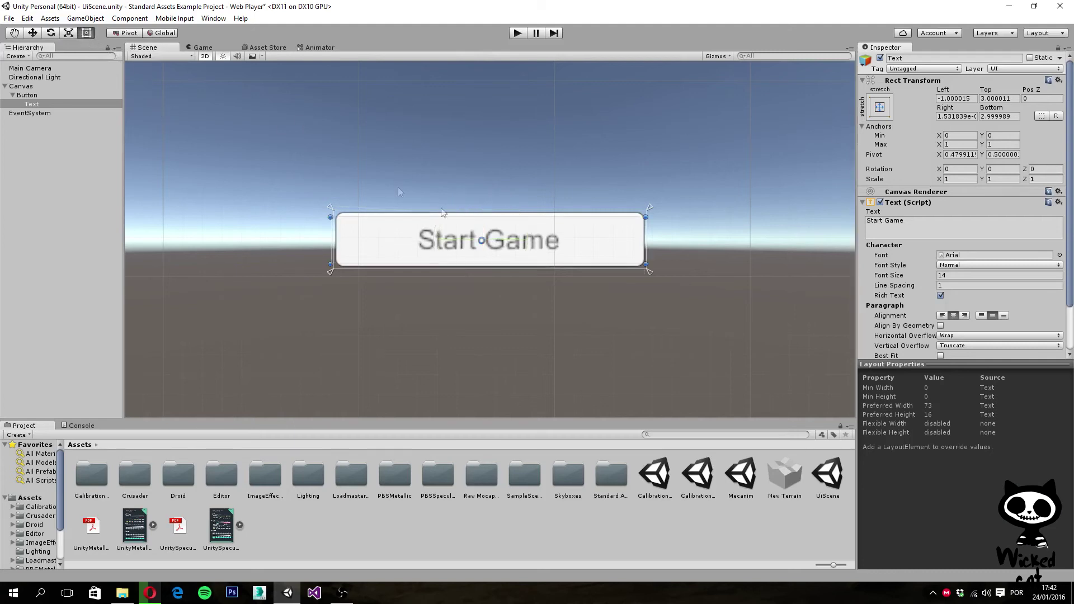
{"action": "left_click_drag", "start_coordinate": [480, 241], "coordinate": [336, 269]}
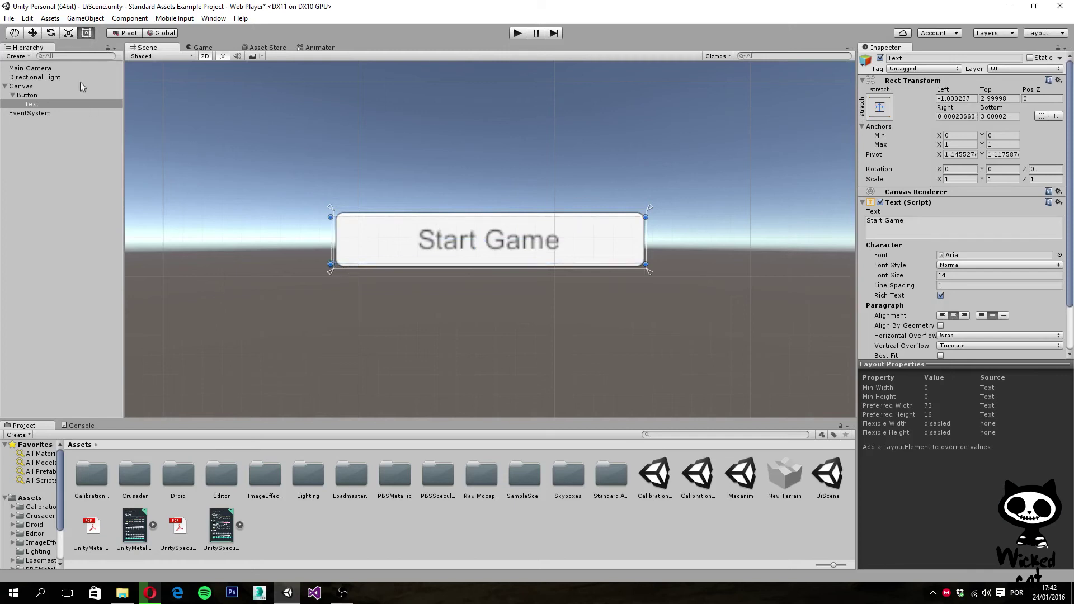
{"action": "left_click", "coordinate": [51, 34]}
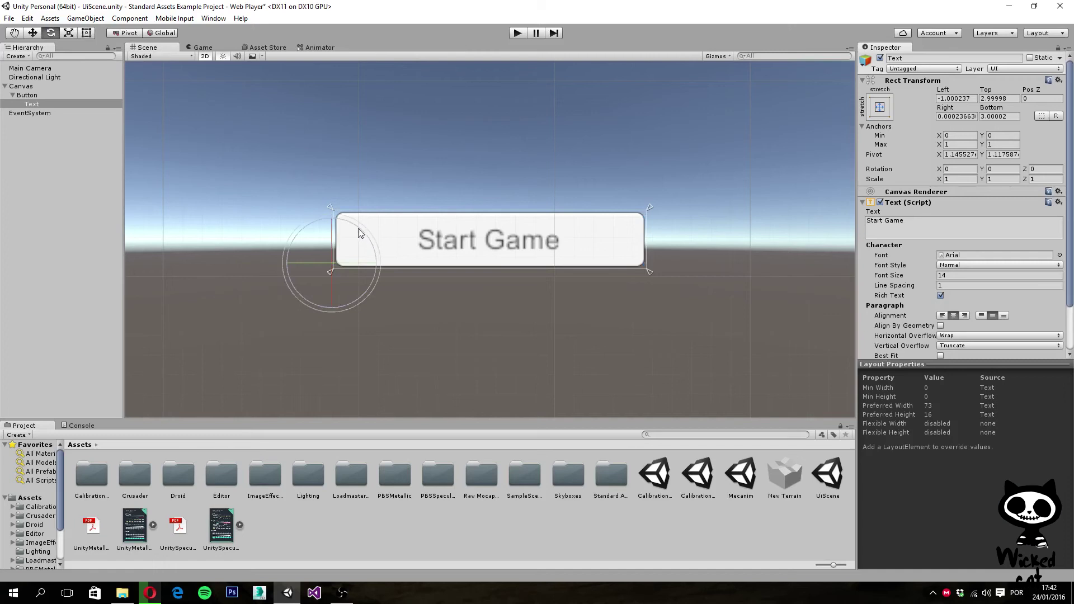
{"action": "left_click_drag", "start_coordinate": [355, 230], "coordinate": [296, 239]}
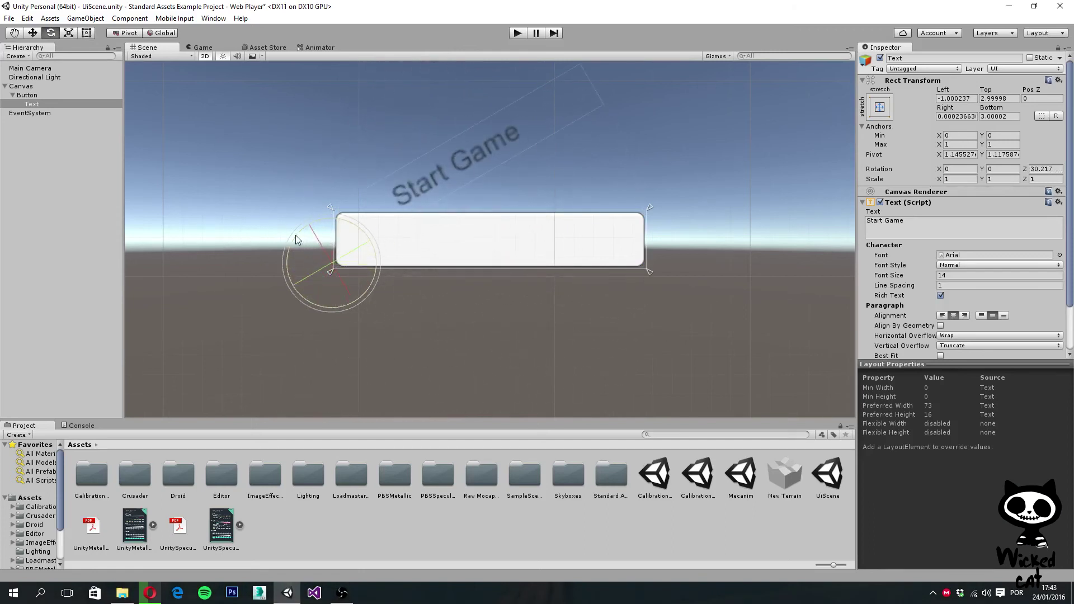
Step: Undo the pivot move and rotation, returning to the Rect tool
{"action": "key", "text": "ctrl+z"}
{"action": "key", "text": "ctrl+z"}
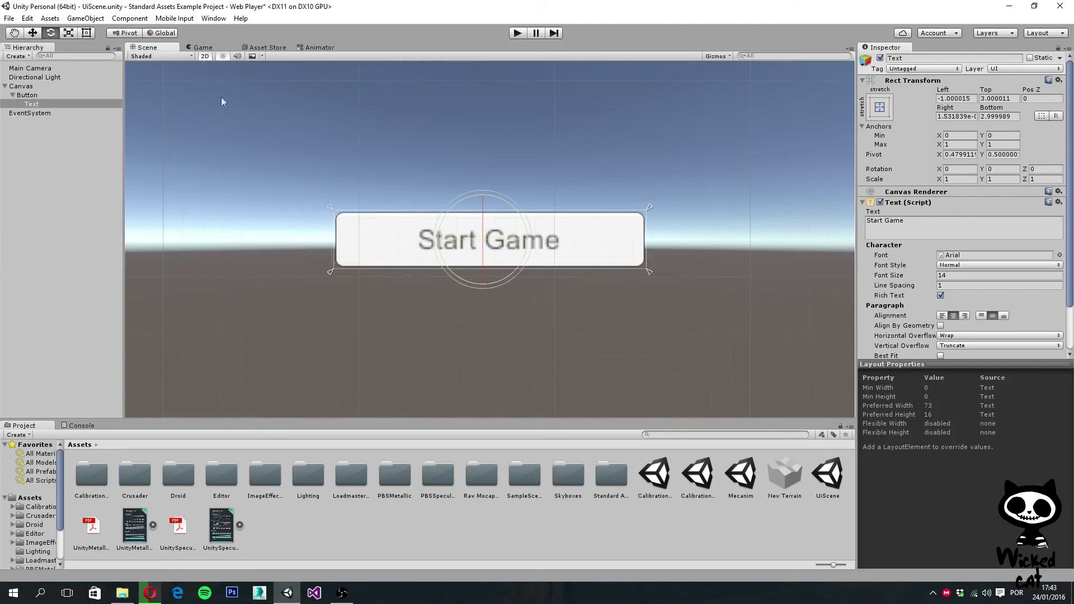
{"action": "left_click", "coordinate": [87, 32]}
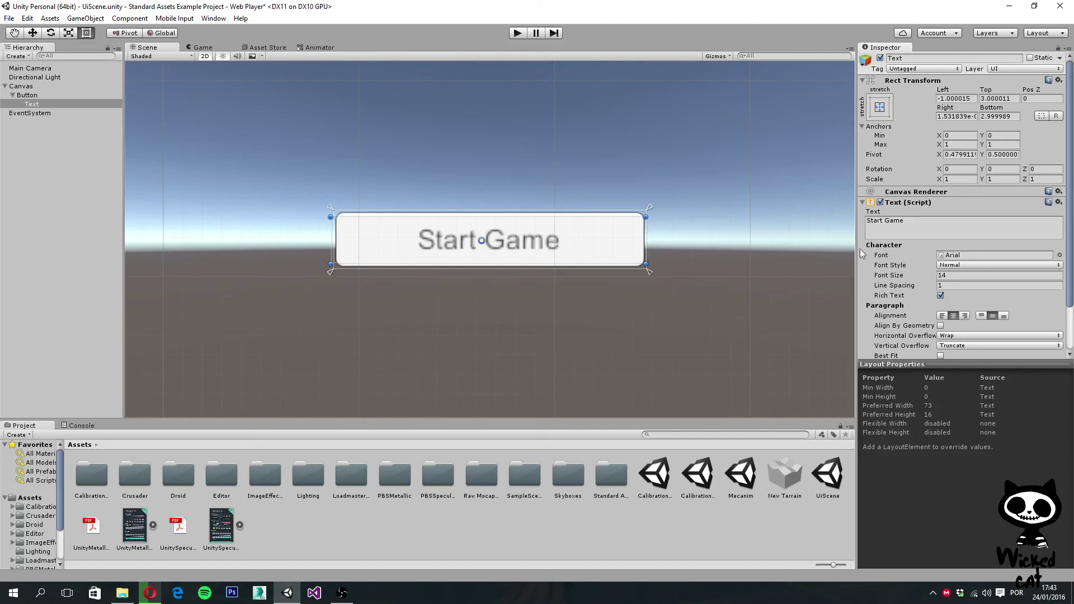
{"action": "left_click", "coordinate": [960, 155]}
Step: Try Pivot X values of 0 and 1, then set it to 0.5
{"action": "type", "text": "0"}
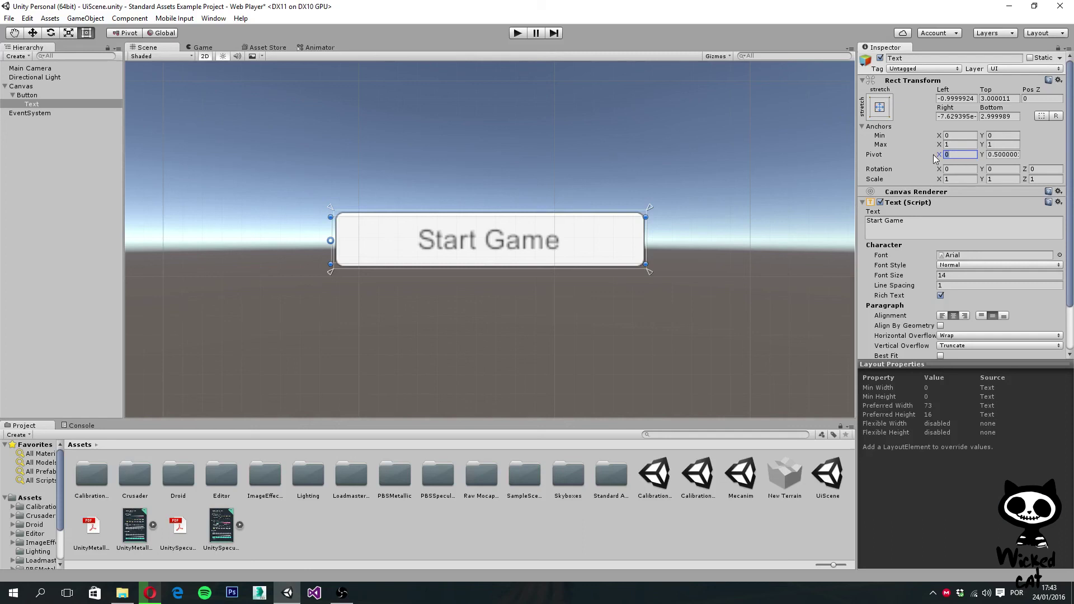
{"action": "type", "text": "1"}
{"action": "left_click_drag", "start_coordinate": [934, 159], "coordinate": [797, 159]}
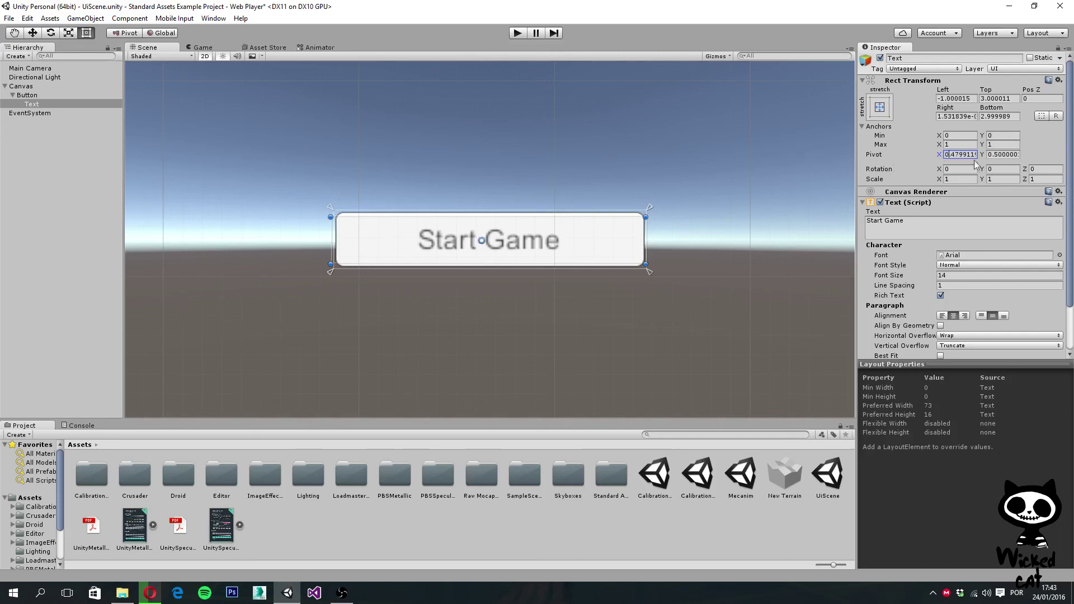
{"action": "type", "text": "0.5"}
Step: Try Pivot Y values of 0 and 1, then set it to 0.5
{"action": "left_click", "coordinate": [1009, 155]}
{"action": "type", "text": "0"}
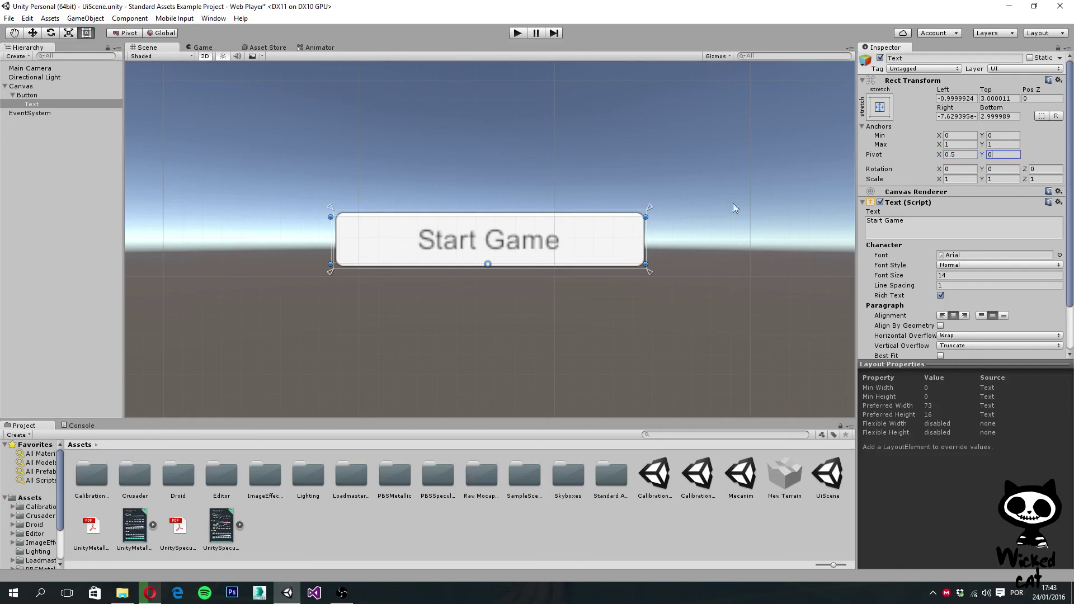
{"action": "double_click", "coordinate": [1005, 155]}
{"action": "type", "text": "1"}
{"action": "double_click", "coordinate": [989, 155]}
{"action": "type", "text": "0.5"}
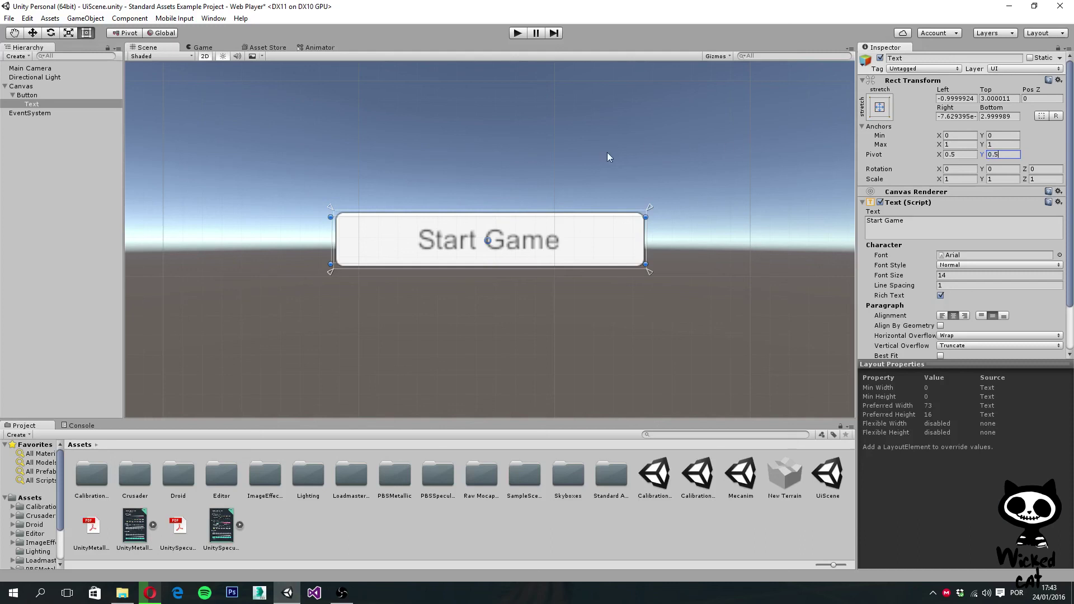